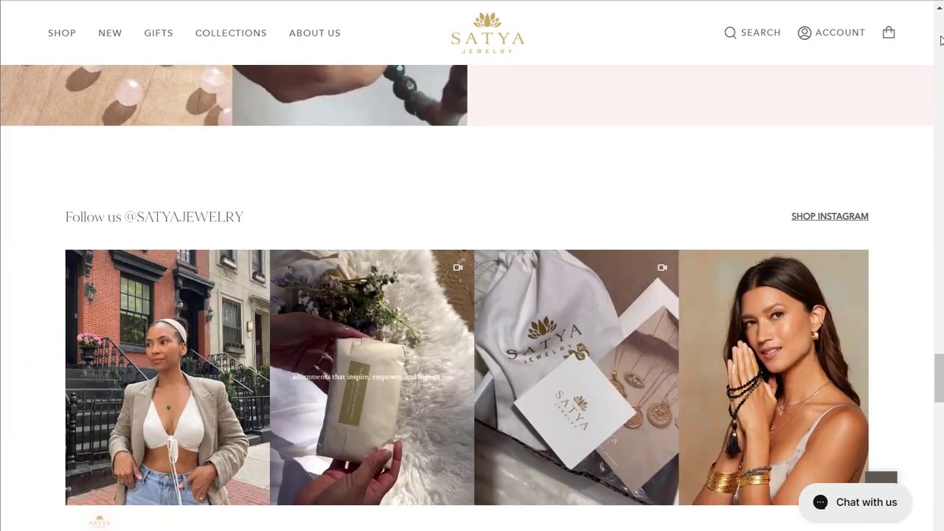
scroll(941, 40, down, 9)
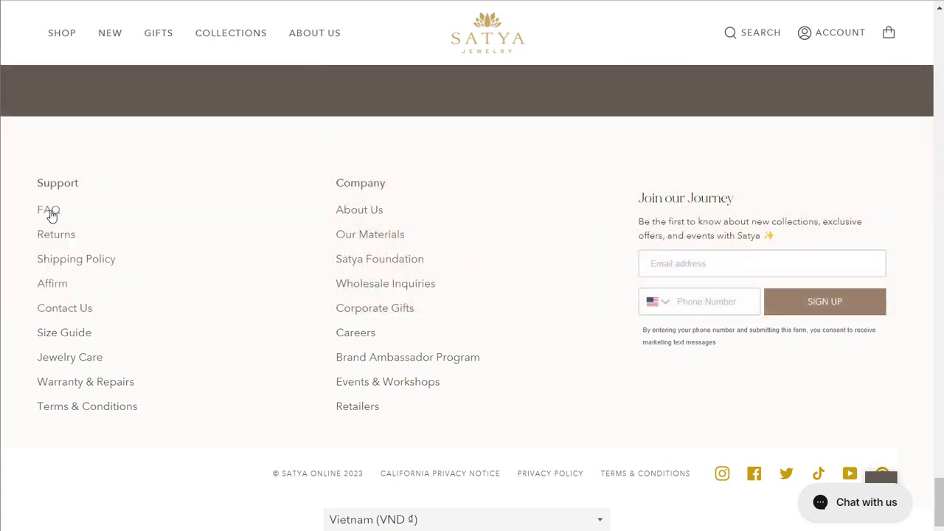
Open the Satya Jewelry FAQ page from the site footer and examine its question categories and layout.
click(52, 216)
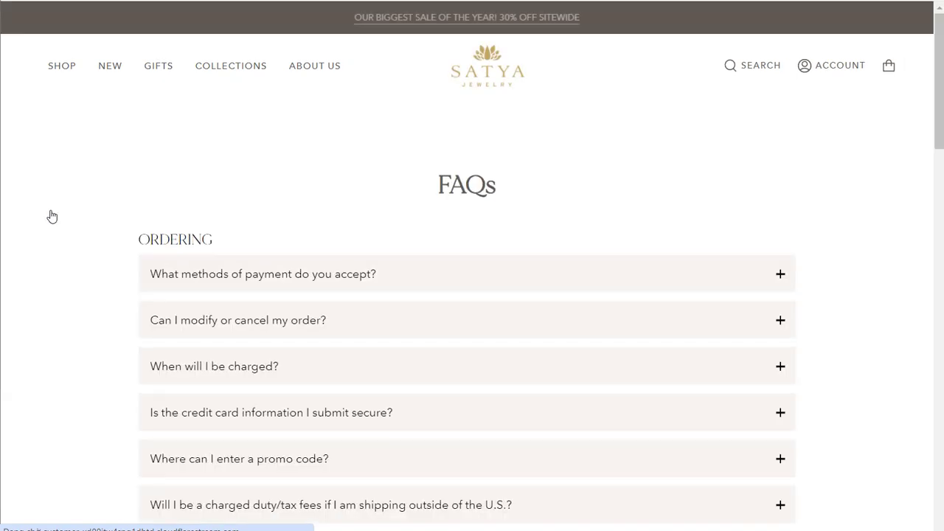
scroll(51, 216, down, 5)
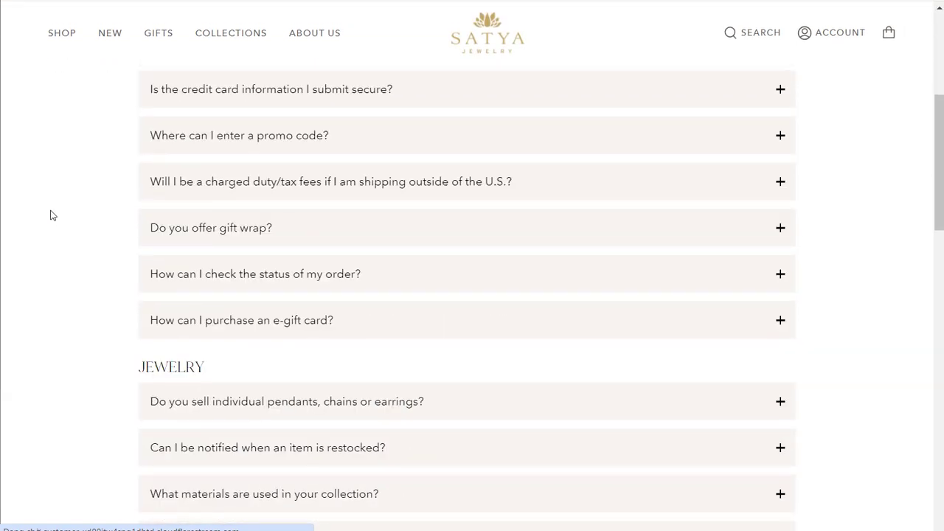
scroll(51, 215, down, 9)
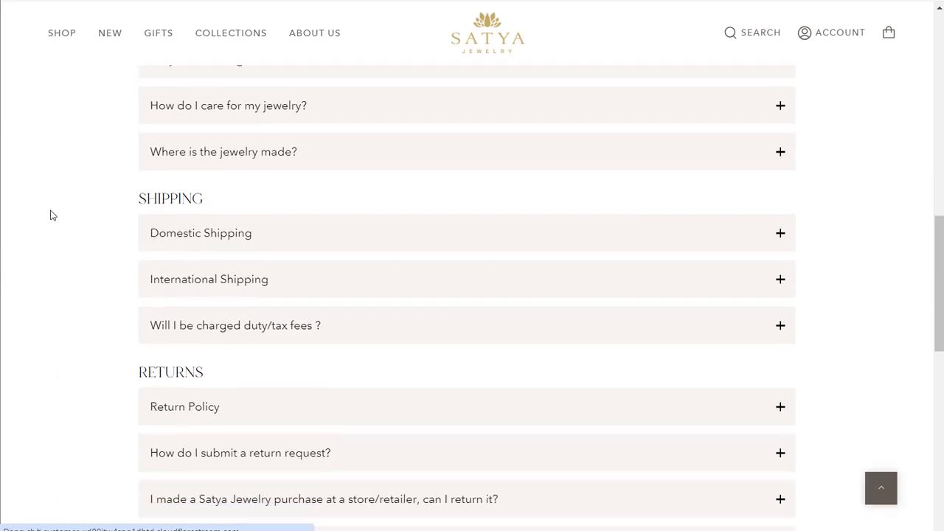
scroll(52, 215, down, 2)
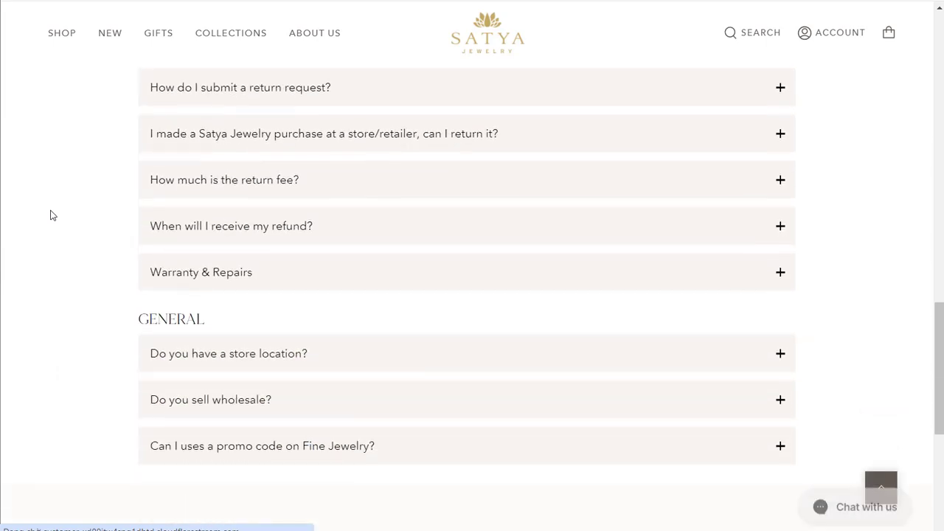
scroll(51, 215, down, 2)
scroll(51, 215, up, 13)
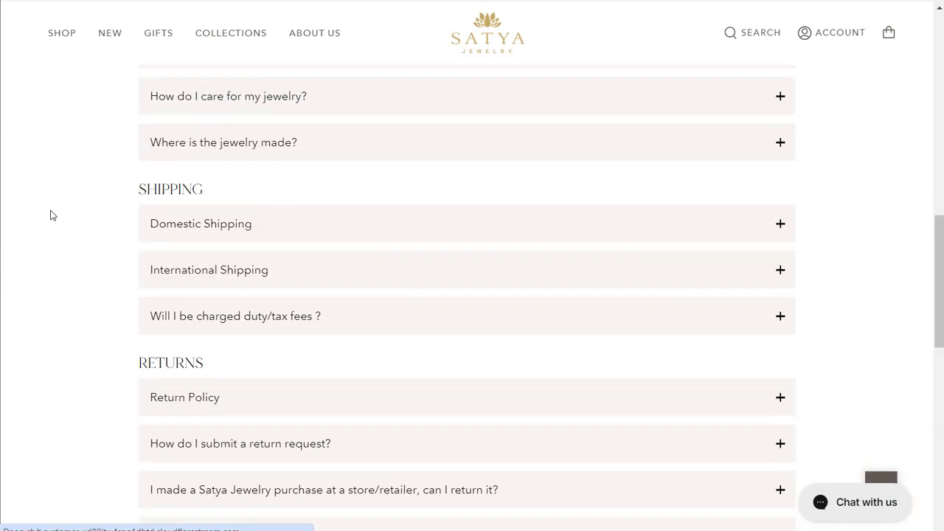
scroll(51, 215, up, 5)
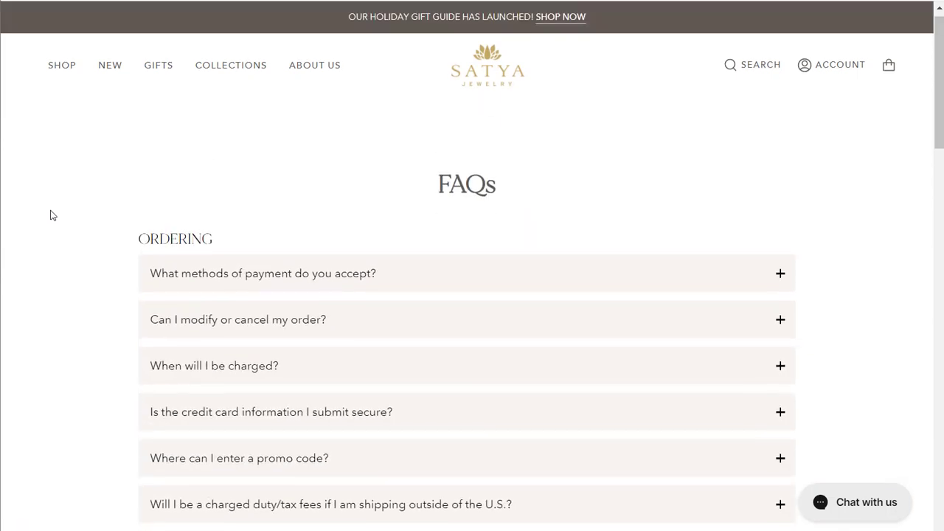
Expand the questions about accepted payment methods and modifying or cancelling an order to examine how the answers are presented.
click(311, 277)
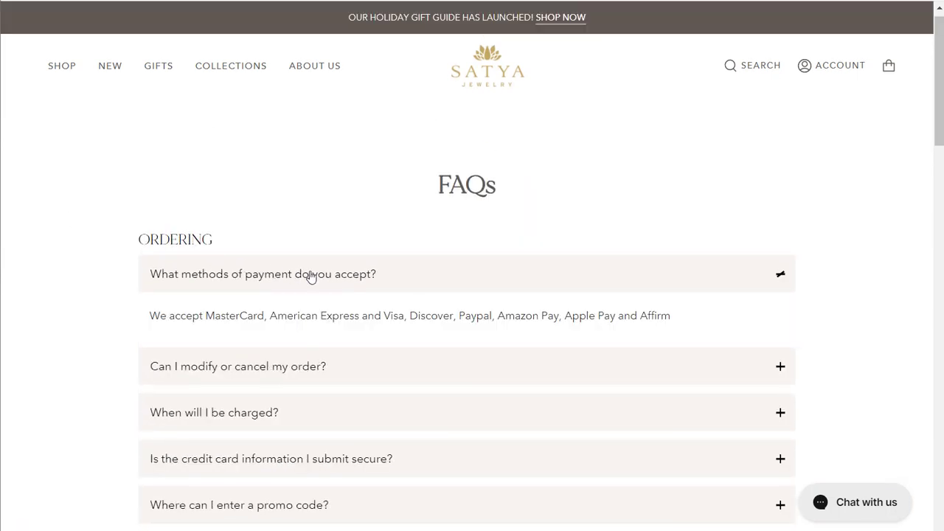
click(357, 366)
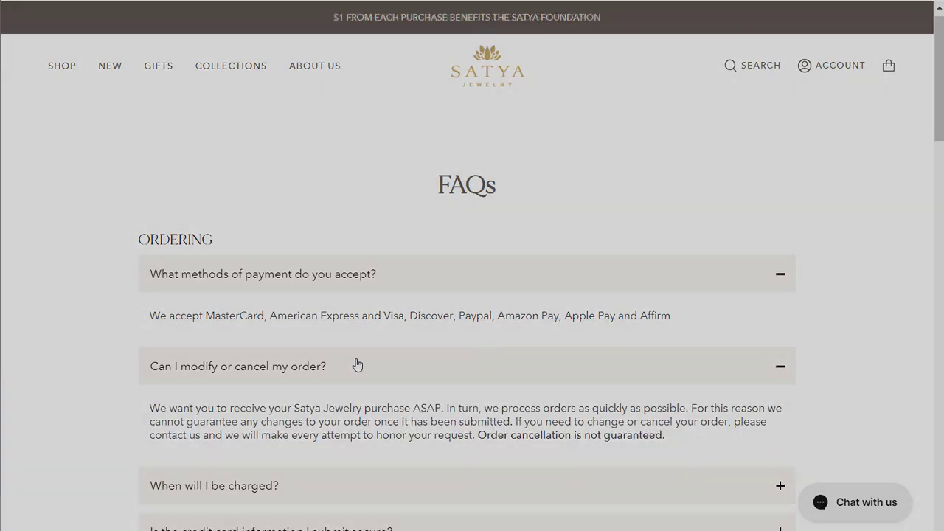
scroll(357, 365, down, 2)
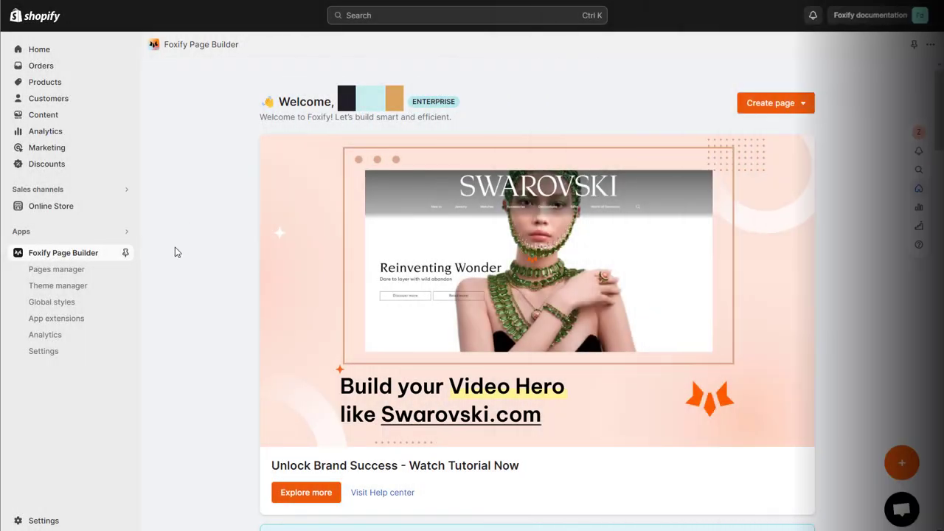
In Foxify Page Builder, upload Metropolis-ExtraLight, MADE Mirage Medium PERSONAL USE and MADE Mirage Regular PERSONAL USE to the library's uploaded fonts.
click(44, 351)
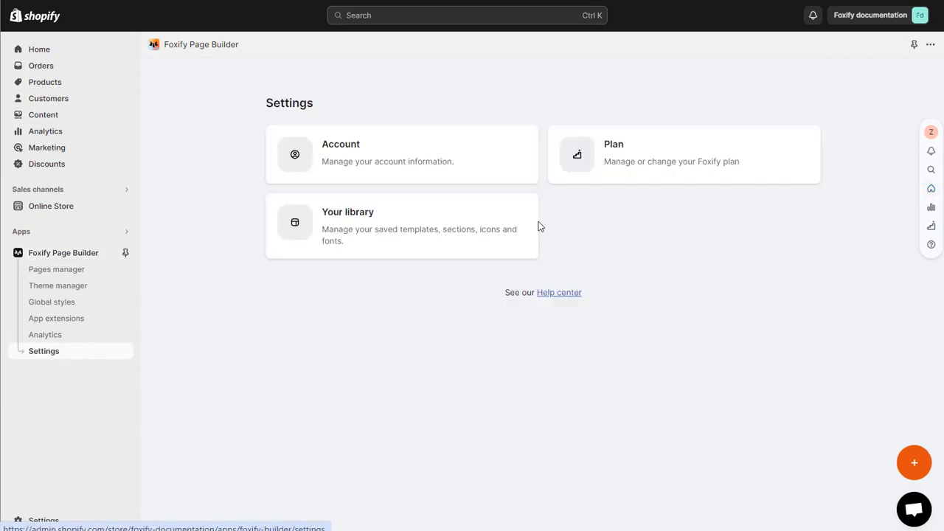
click(455, 228)
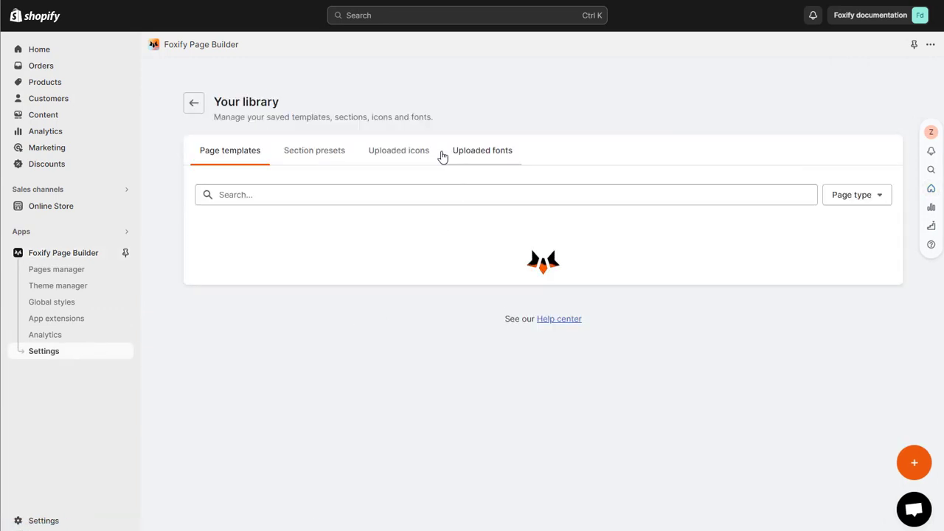
click(470, 151)
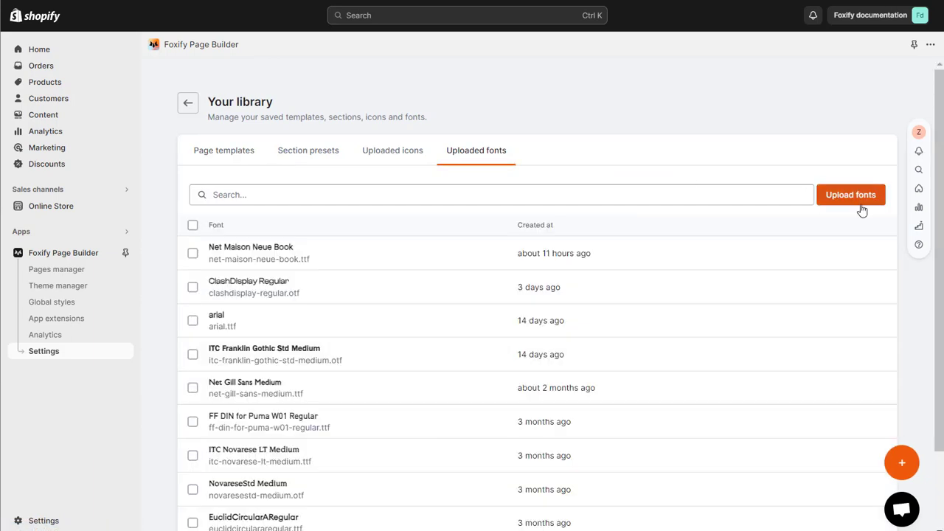
click(865, 209)
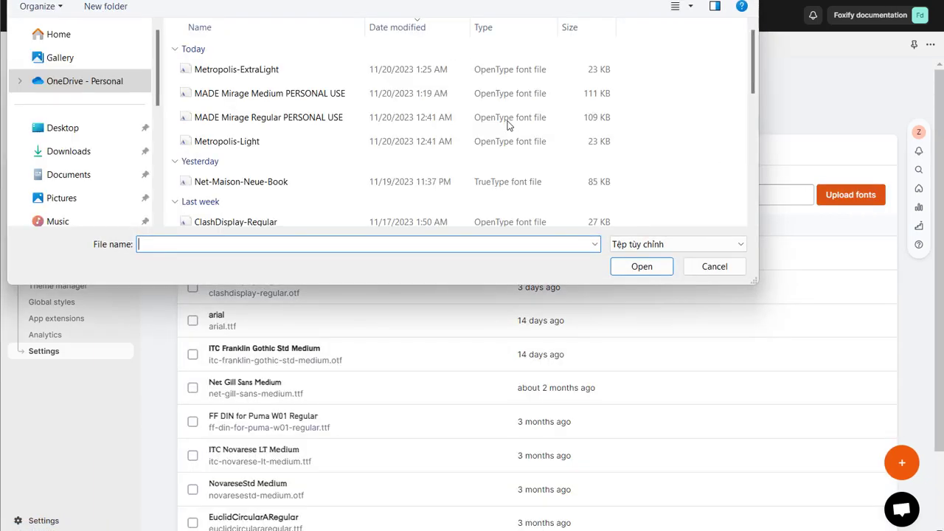
drag(171, 65, 292, 124)
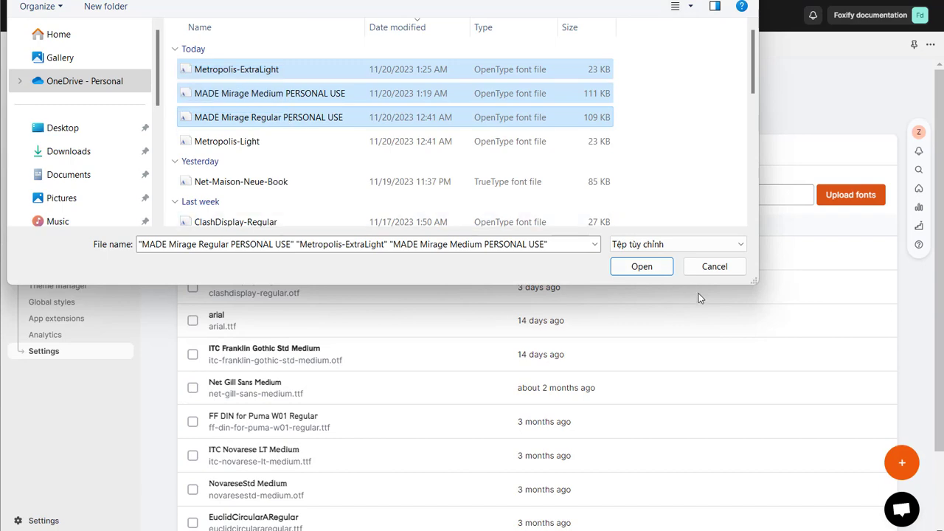
click(640, 266)
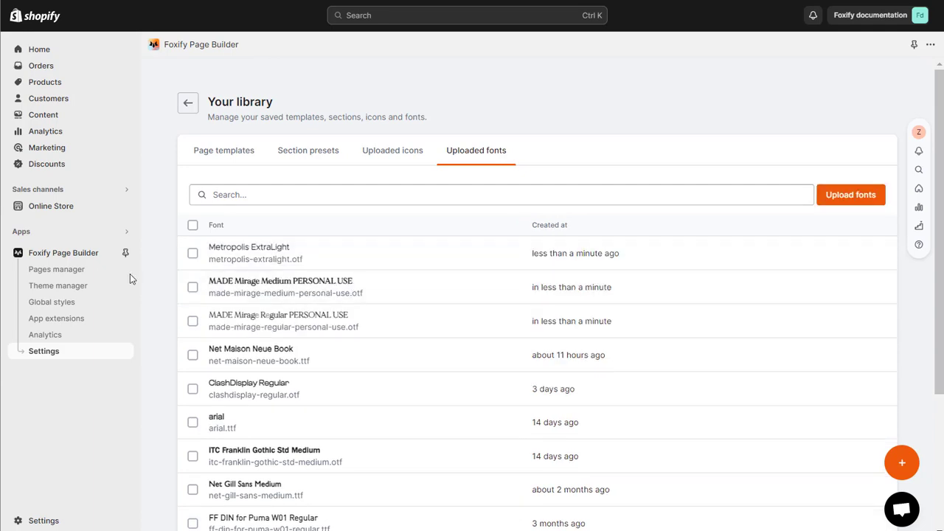
Create a regular page titled "FAQ" with the Theme layout.
click(59, 271)
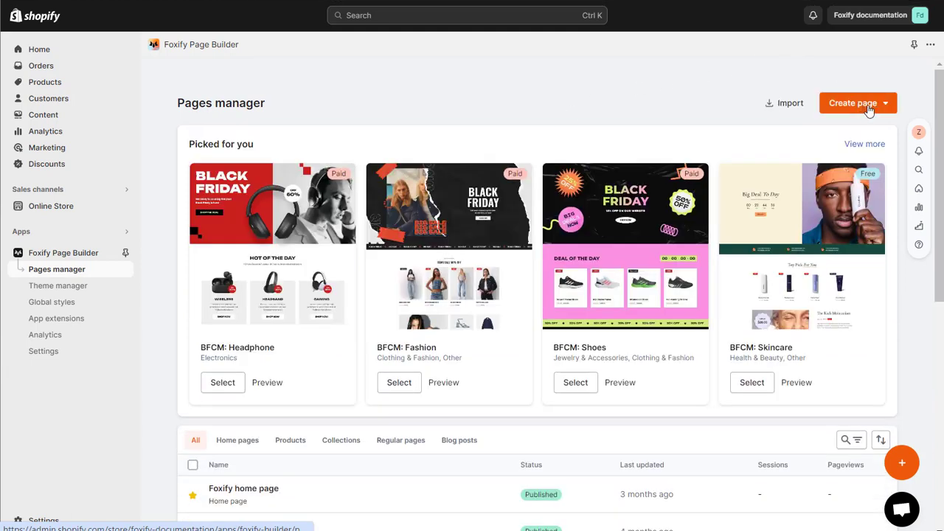
click(869, 105)
click(870, 206)
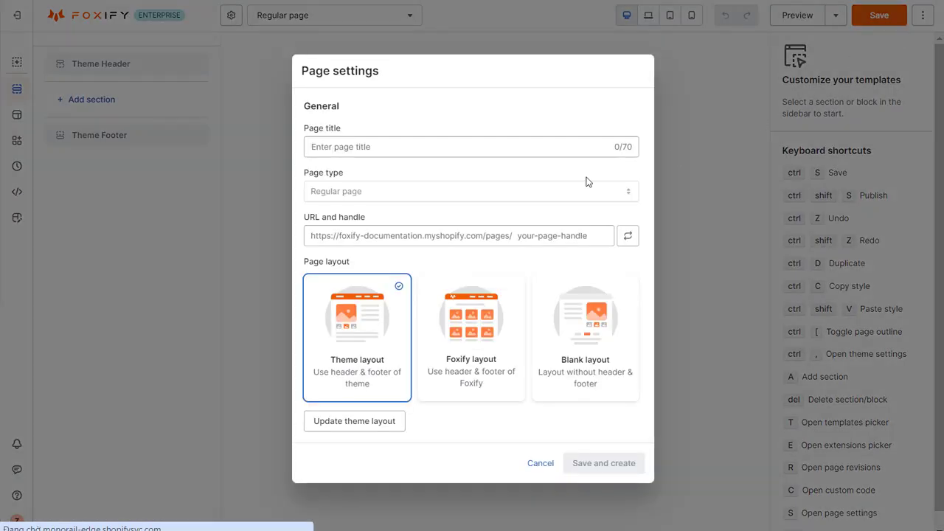
click(498, 142)
text(FAQ)
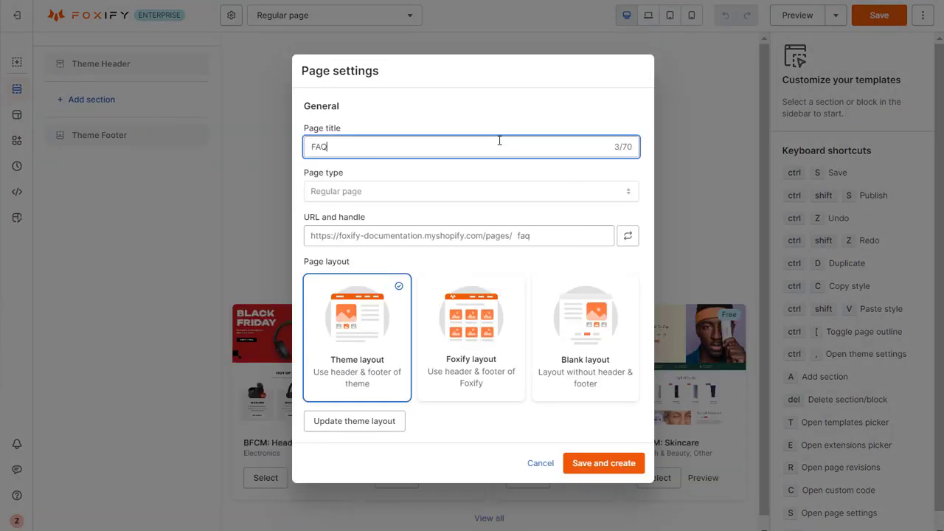
click(591, 463)
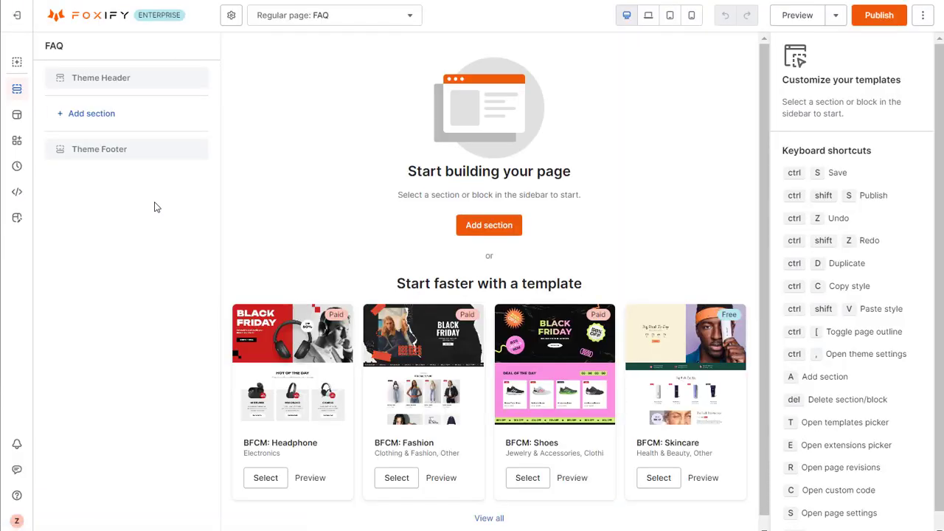
Add a Text section between the theme header and footer of the FAQ page.
click(177, 115)
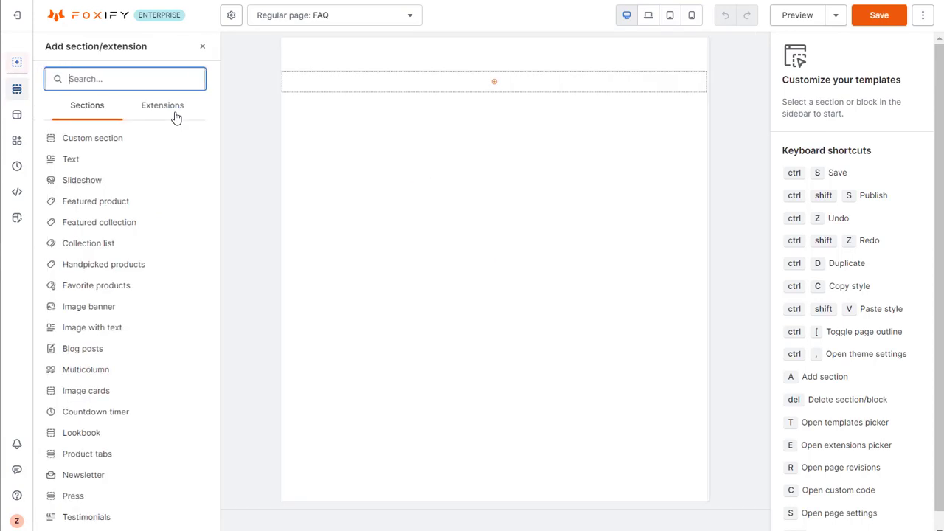
mouse_move(158, 158)
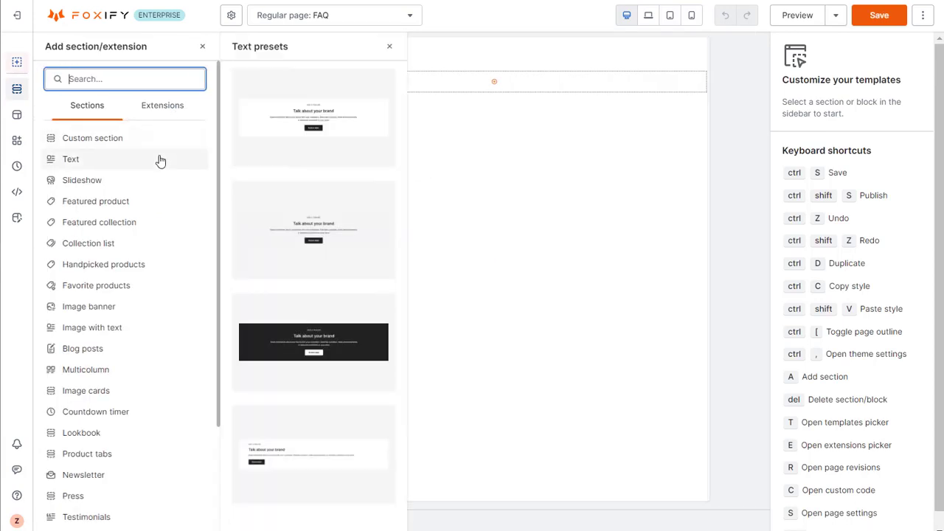
click(160, 161)
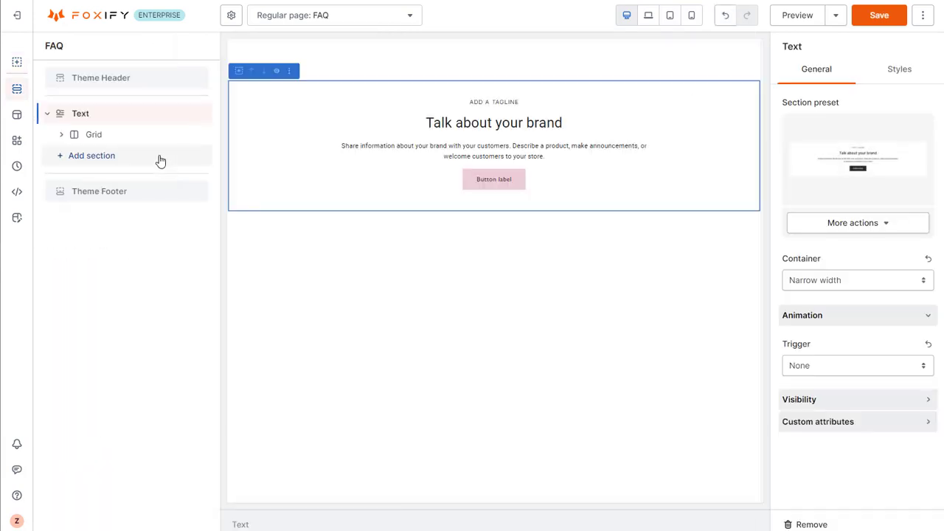
Delete the tagline text, description text and button from the Text section's column, keeping only the heading.
click(166, 133)
click(160, 155)
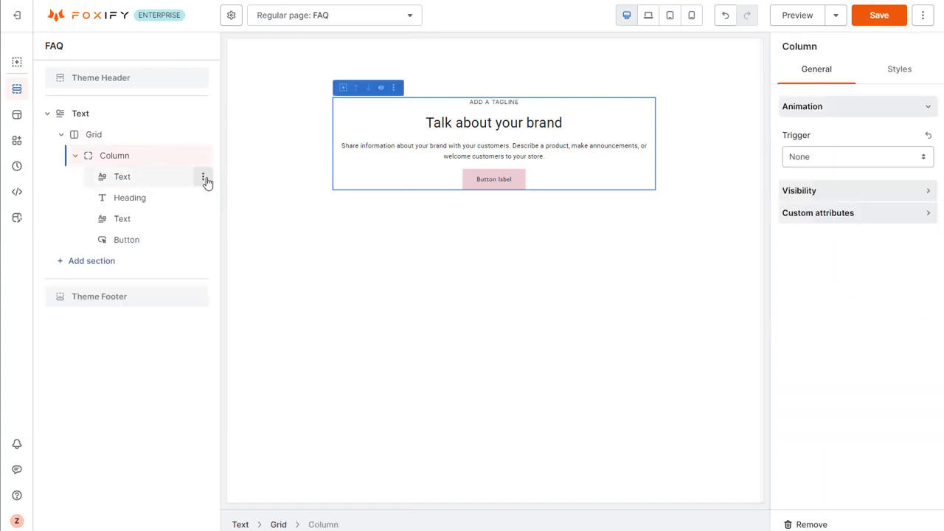
click(203, 178)
click(183, 344)
click(203, 198)
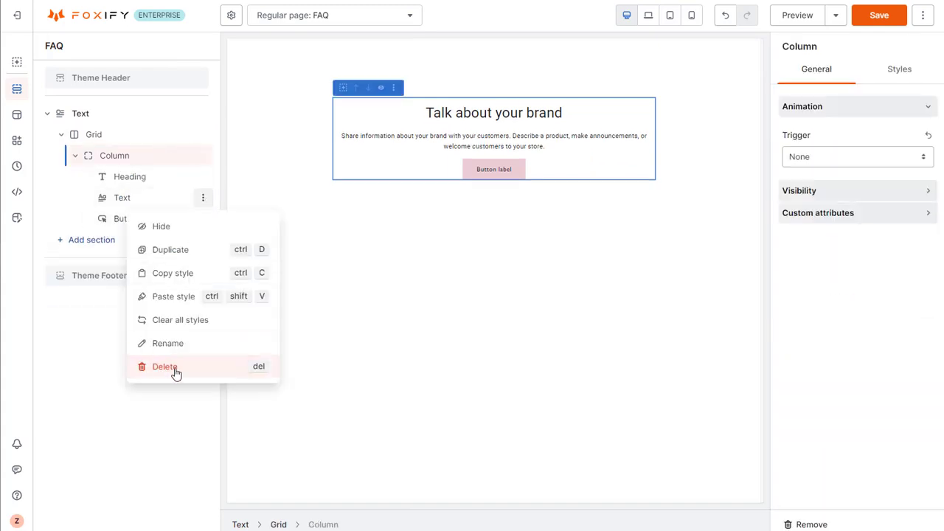
click(175, 372)
click(204, 198)
click(177, 366)
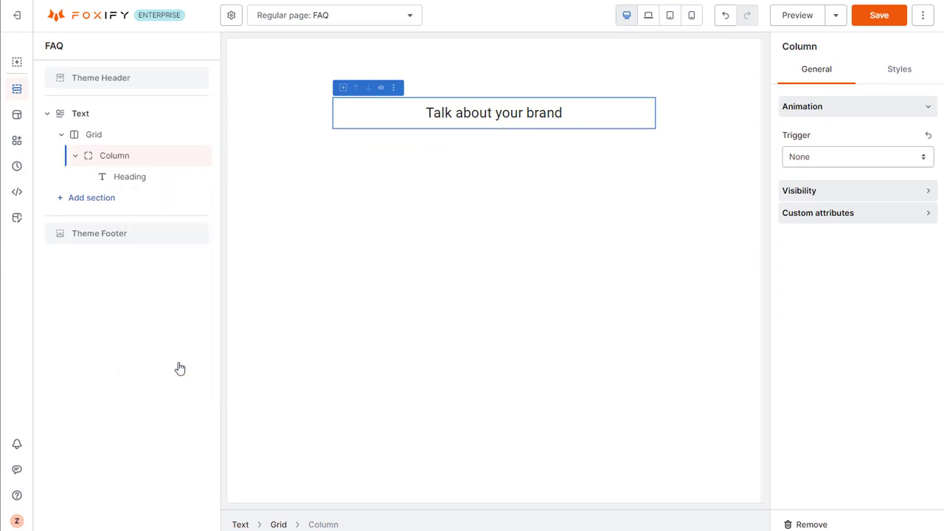
Set the heading's font to the uploaded MADE Mirage Medium PERSONAL USE.
click(166, 184)
click(888, 68)
click(887, 156)
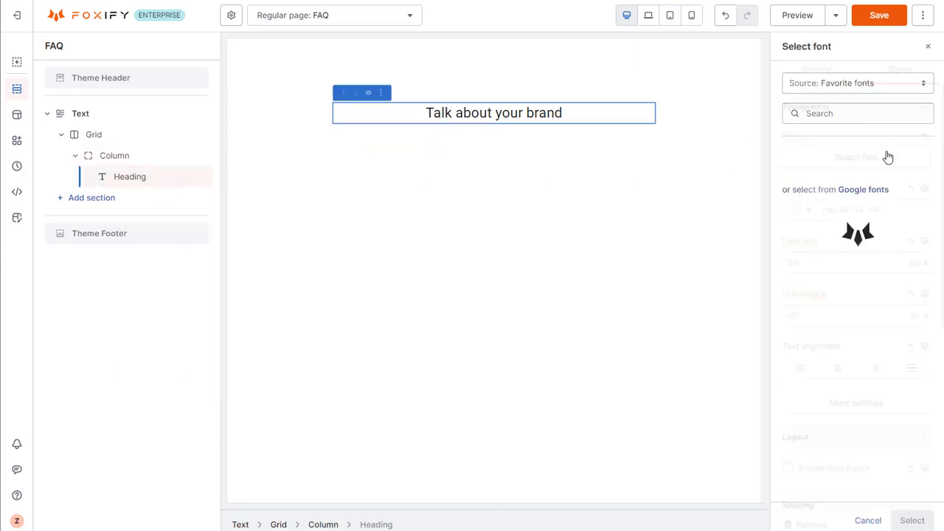
click(876, 87)
click(874, 107)
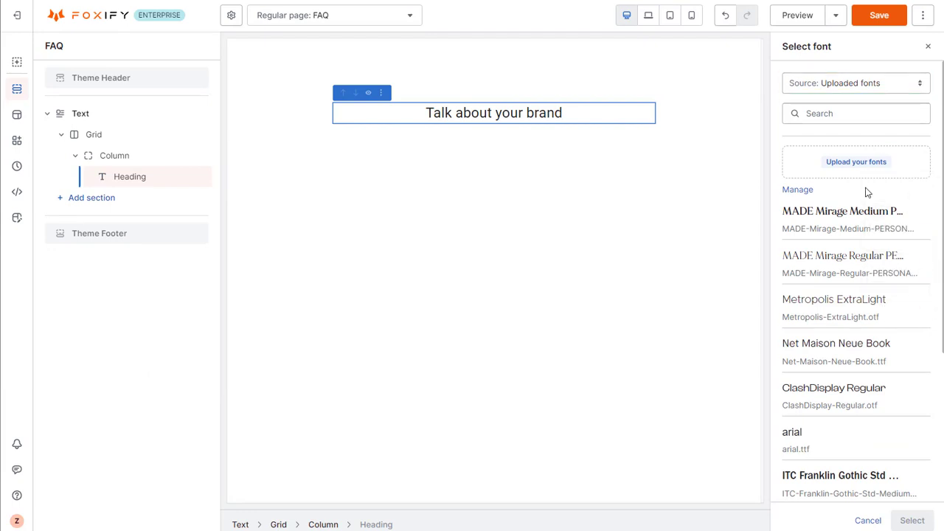
click(858, 228)
click(911, 520)
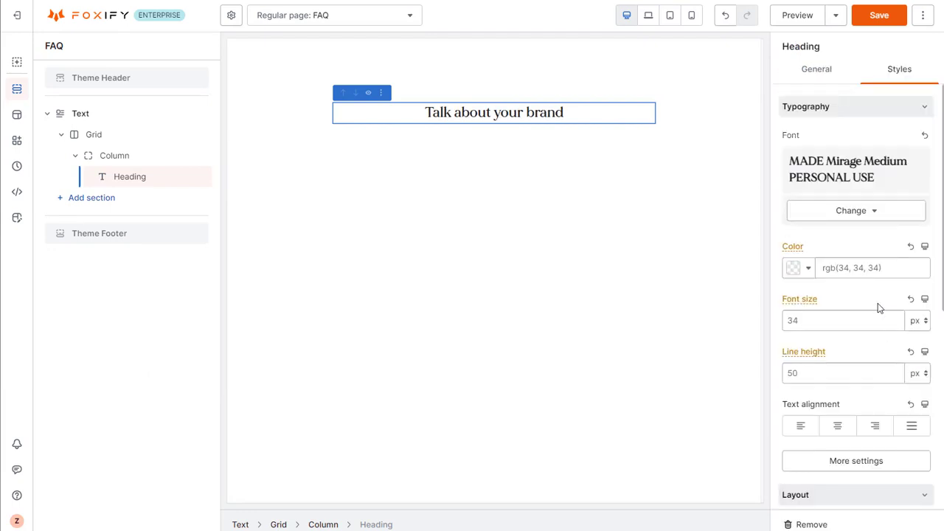
Set the heading's text color to #605953.
click(874, 266)
text(#605953)
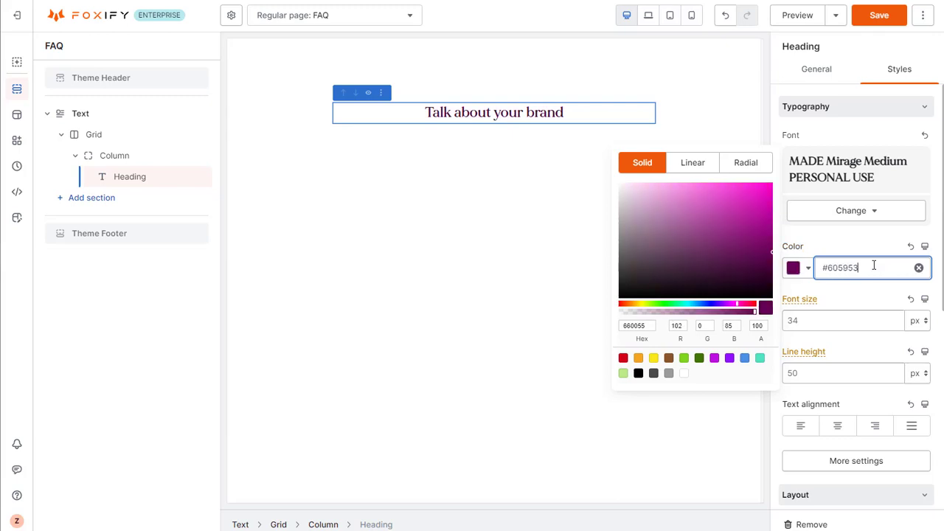
click(825, 247)
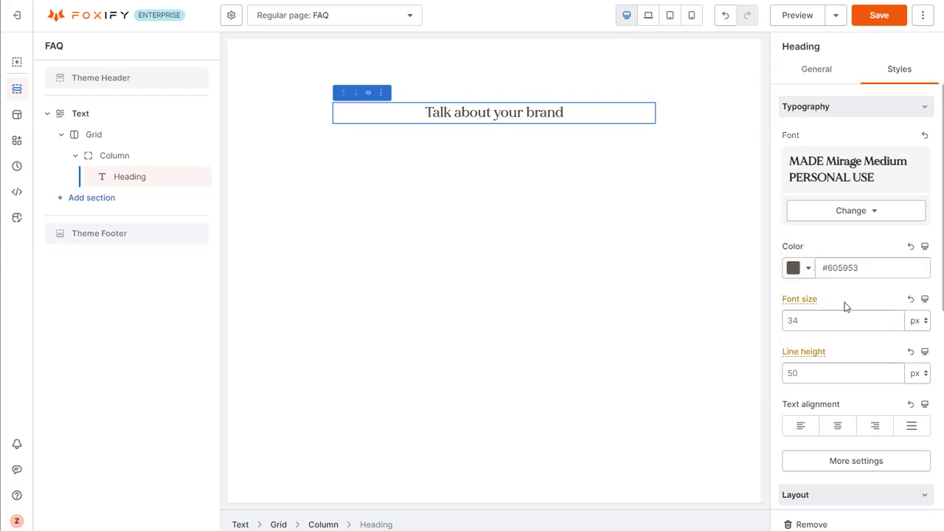
Change the heading's text to "FAQs" and its heading tag to H1.
click(816, 70)
triple_click(790, 256)
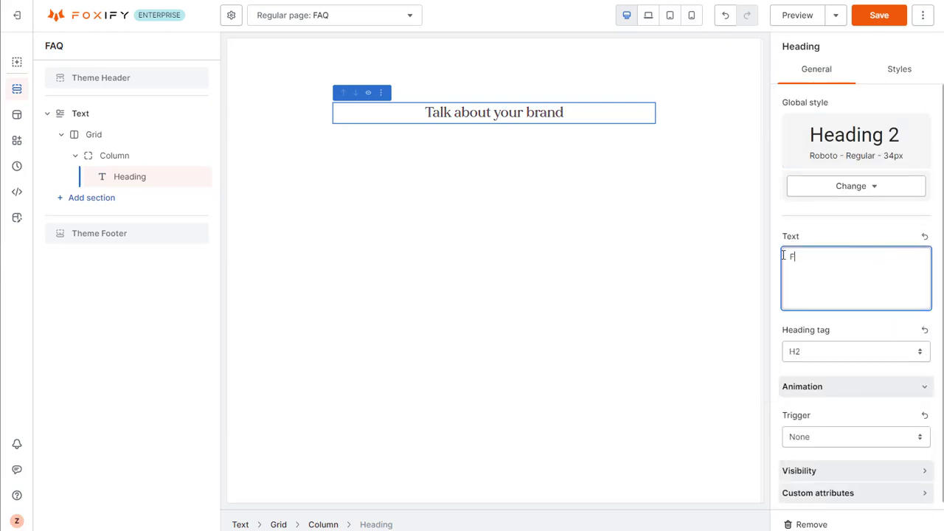
click(817, 357)
click(817, 372)
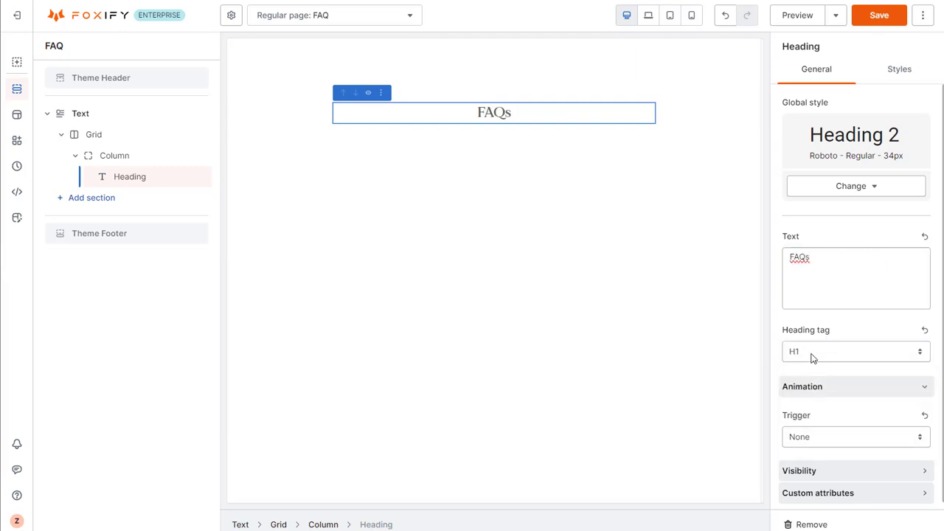
Add a Collapsible tabs section below the Text section.
click(109, 206)
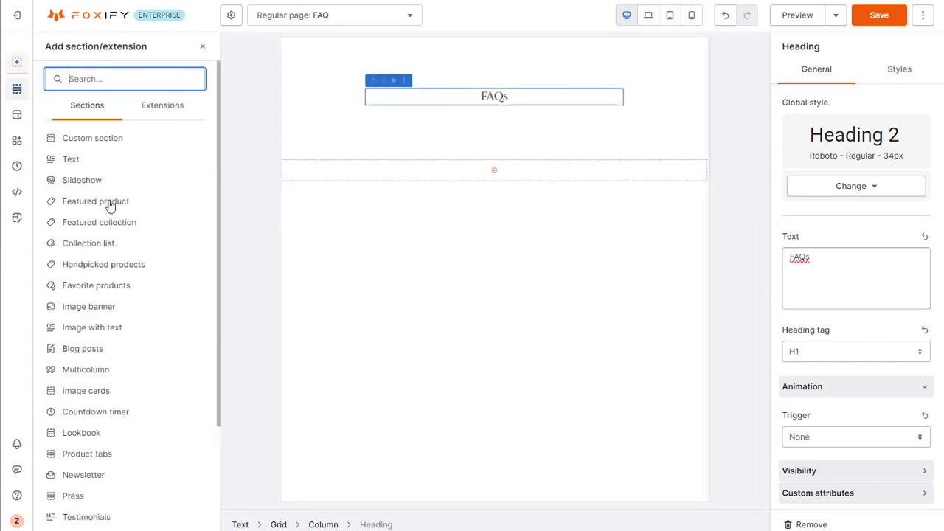
scroll(114, 221, down, 4)
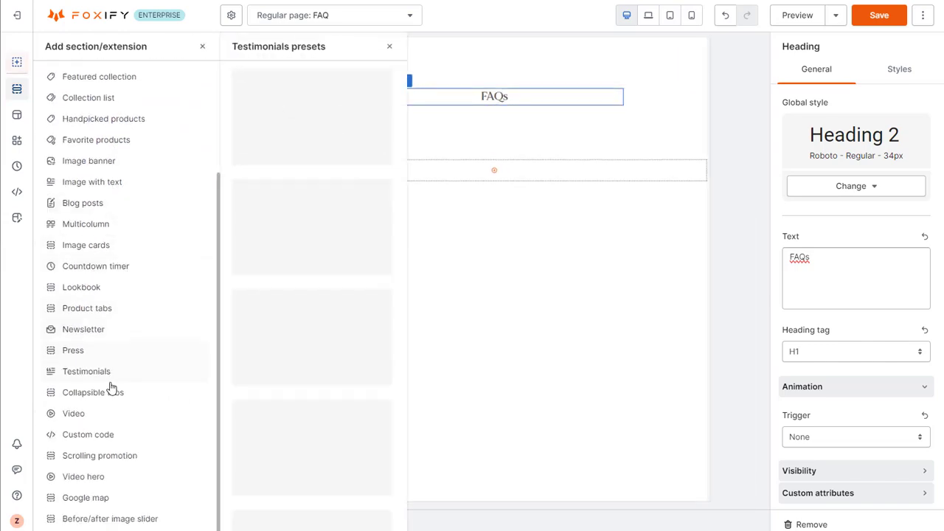
click(109, 392)
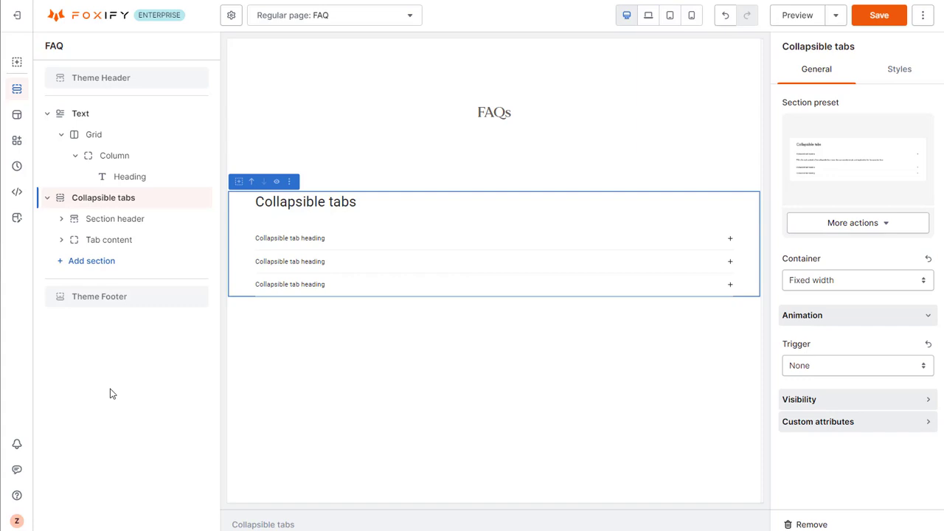
Change the heading text in the Collapsible tabs section header to "ORDERING".
click(156, 219)
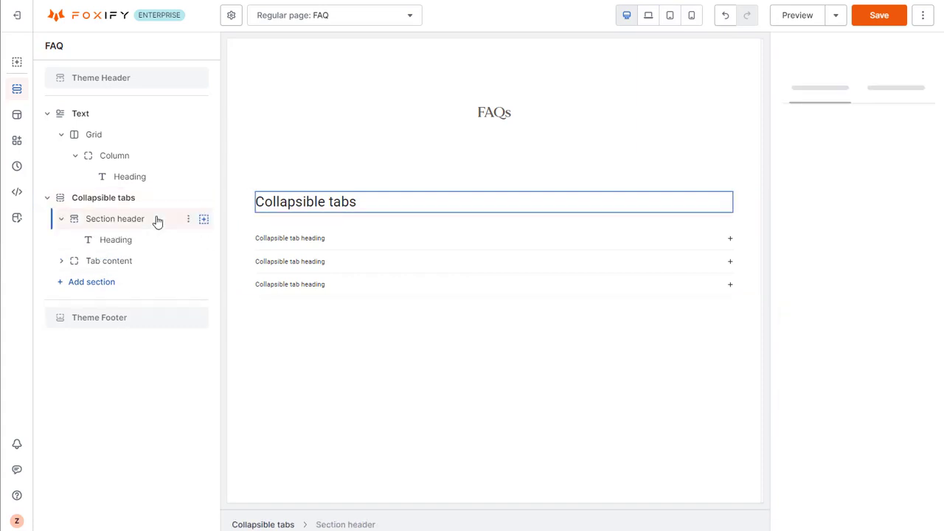
click(295, 203)
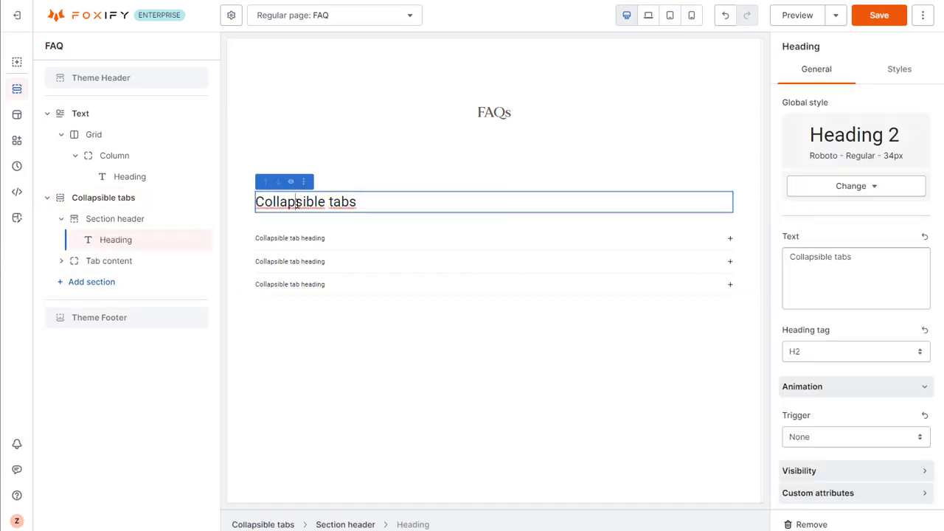
triple_click(834, 256)
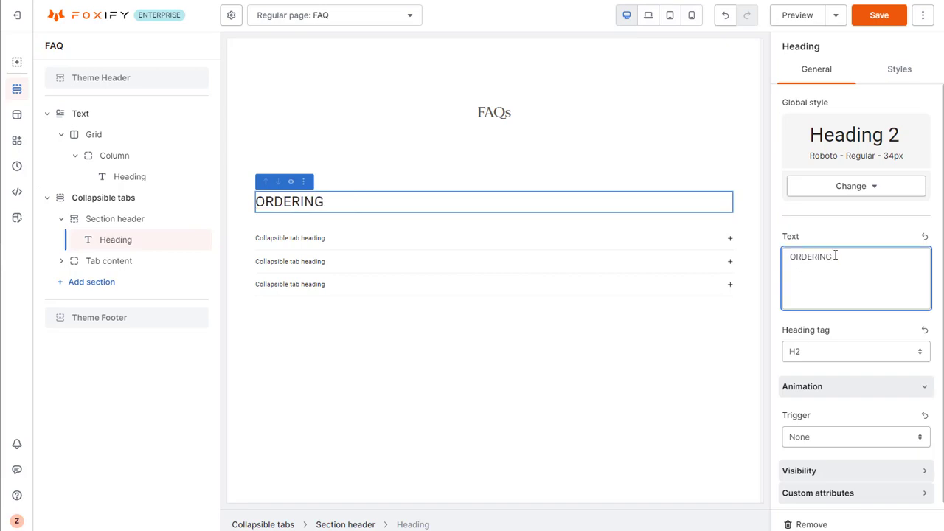
Set the ORDERING heading's font to the uploaded MADE Mirage Regular PERSONAL USE.
click(889, 71)
click(861, 157)
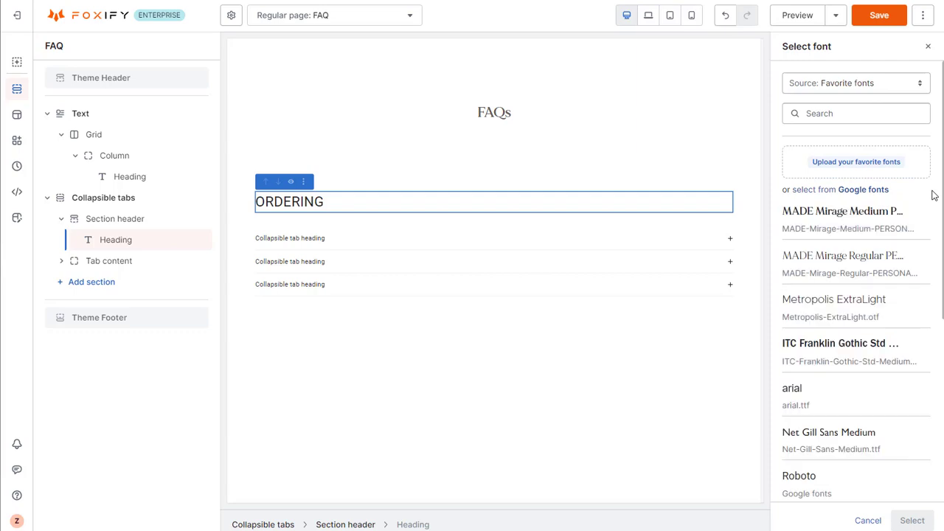
click(877, 267)
click(912, 519)
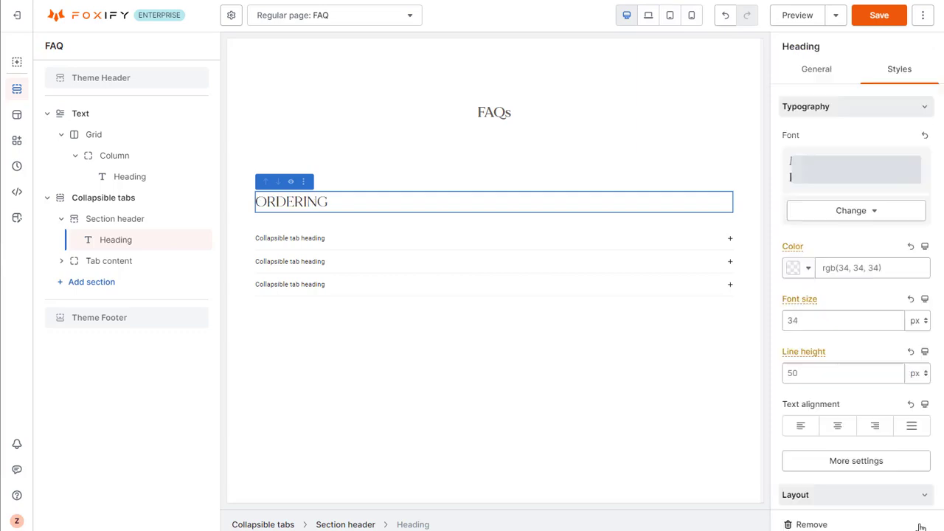
Set the ORDERING heading's text color to the global color Accent 1 (#222222).
click(886, 273)
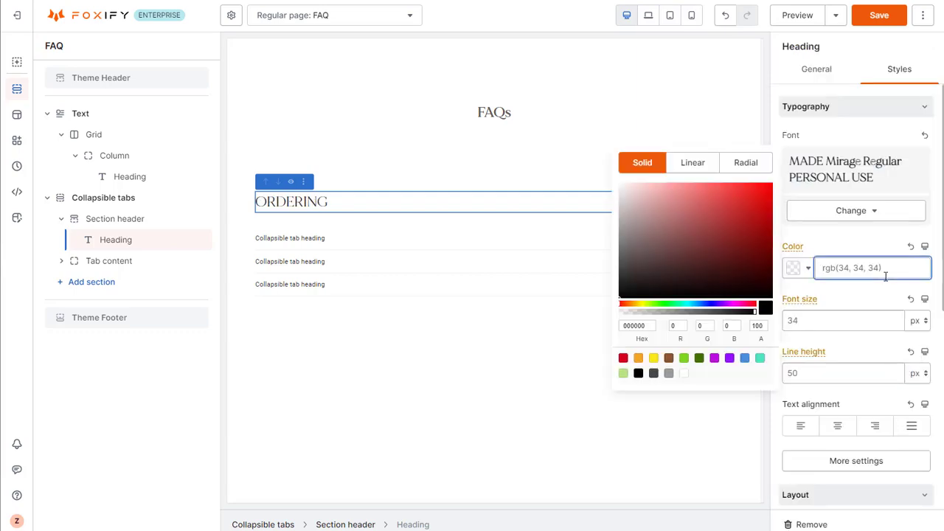
click(809, 270)
click(809, 268)
click(809, 268)
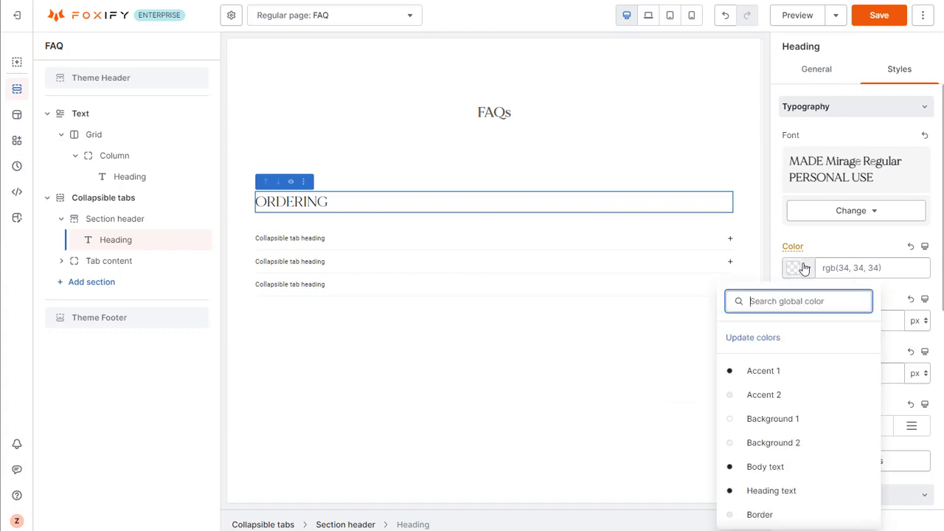
click(784, 370)
Set the ORDERING heading's font size to 24 px.
click(860, 320)
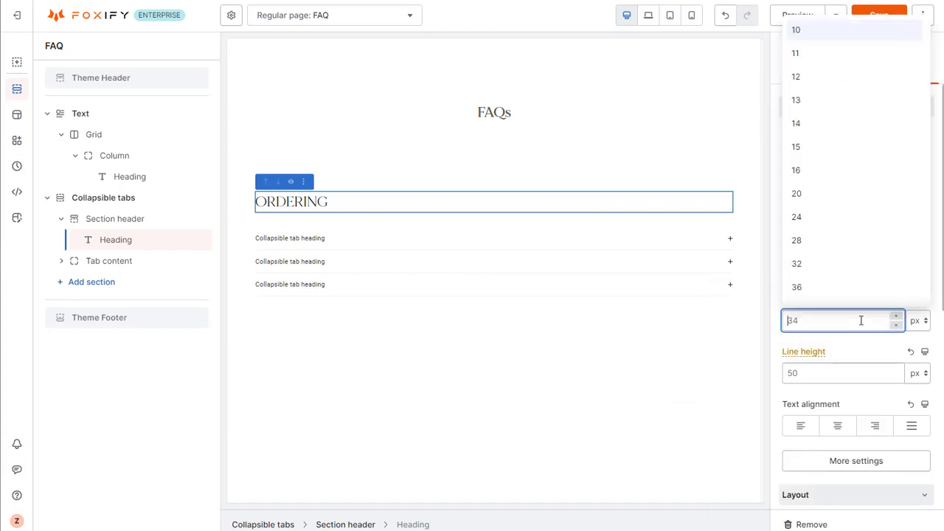
text(20)
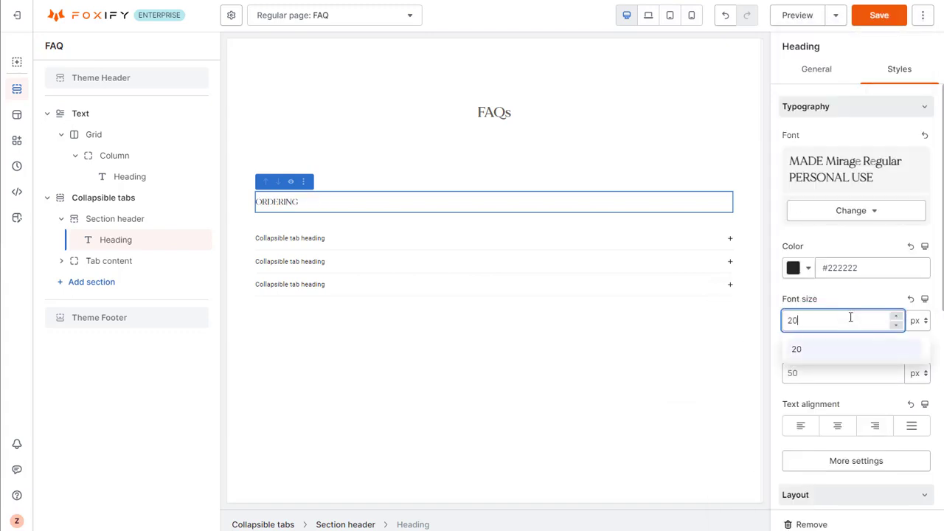
key(BackSpace)
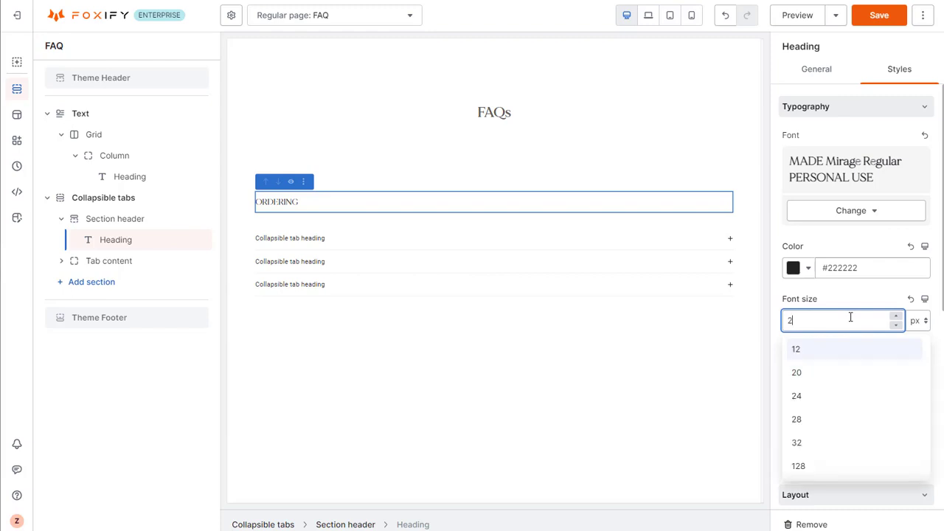
text(4)
key(Return)
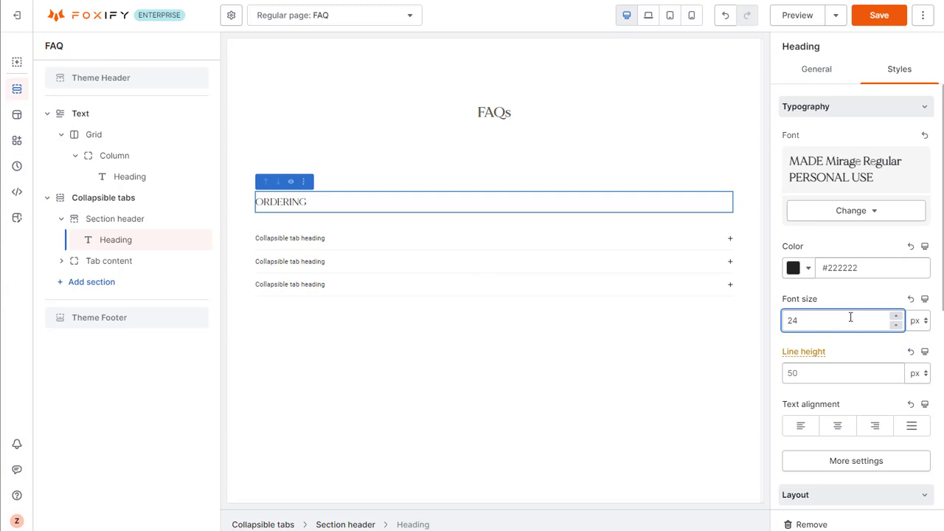
Title the first collapsible tab "What methods of payment do you accept?" with the content "We accept MasterCard, Ameriacan Express and Visa, Discover, Paypal, Amazon Pay and Affirm.".
click(147, 264)
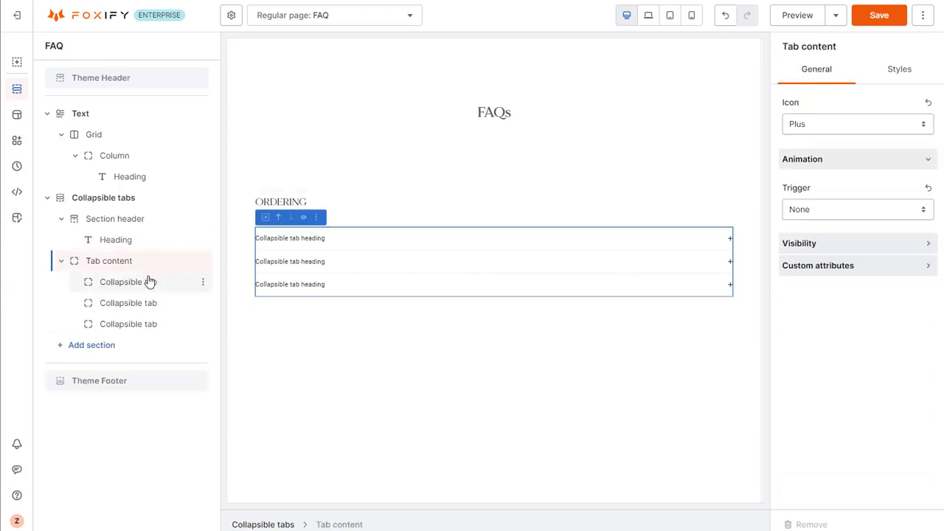
click(149, 282)
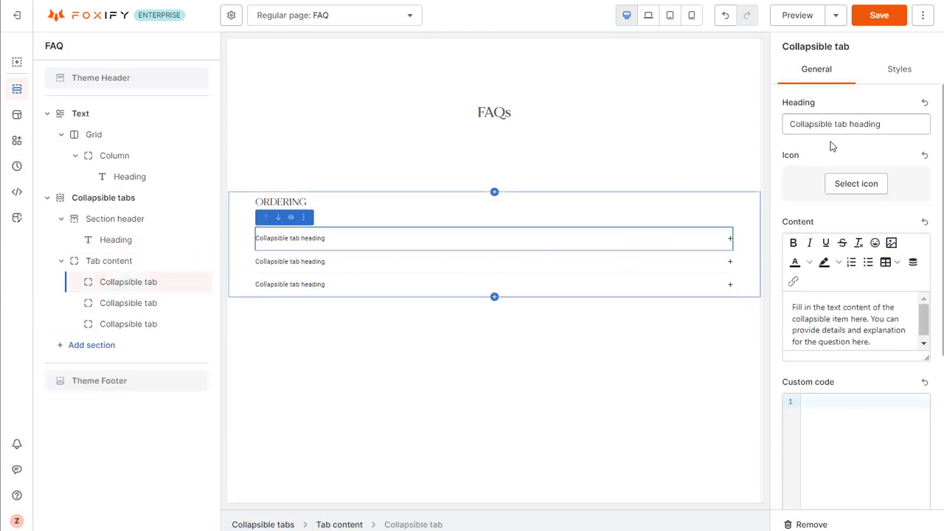
click(889, 127)
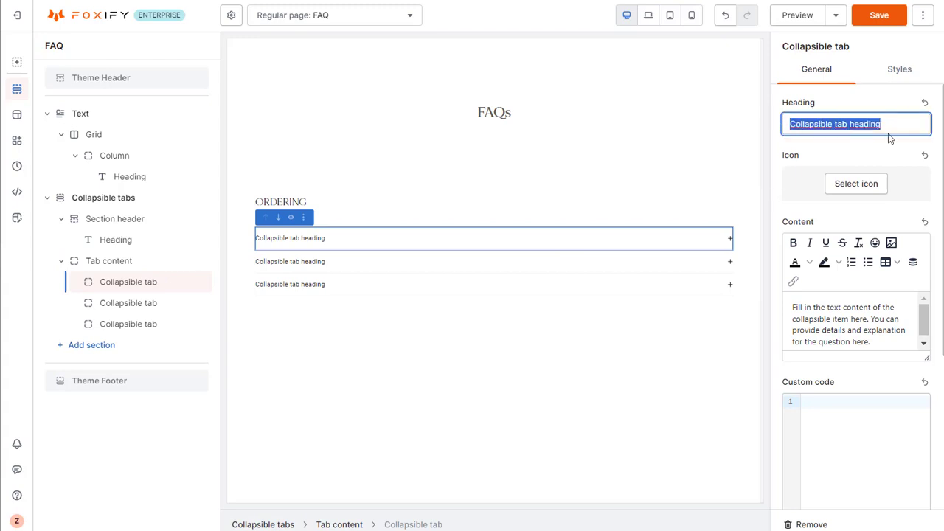
text(What e)
text(tho)
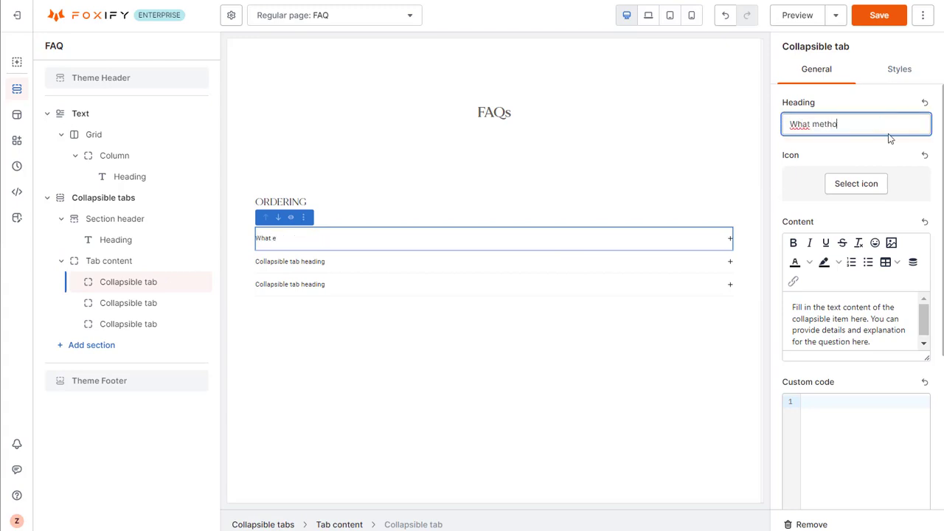
text(ds of pya)
text(ment)
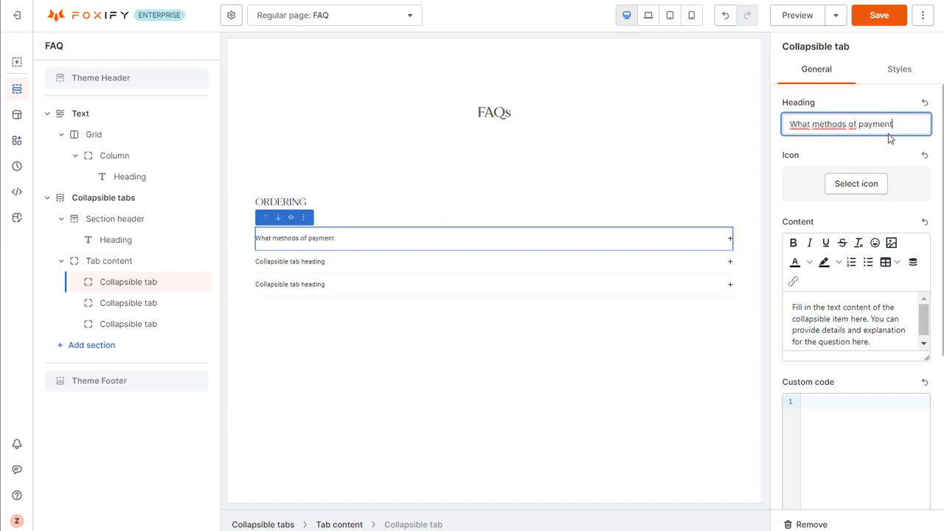
text( do you accept?)
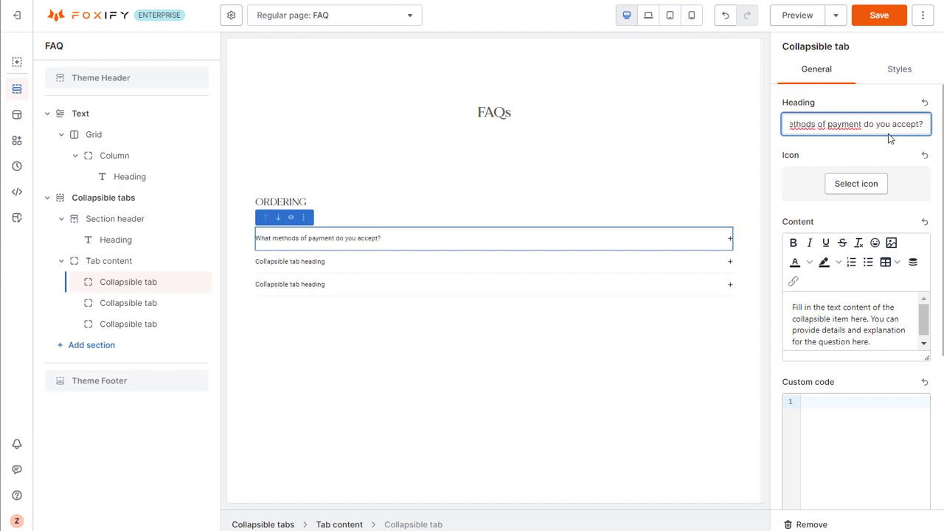
triple_click(877, 341)
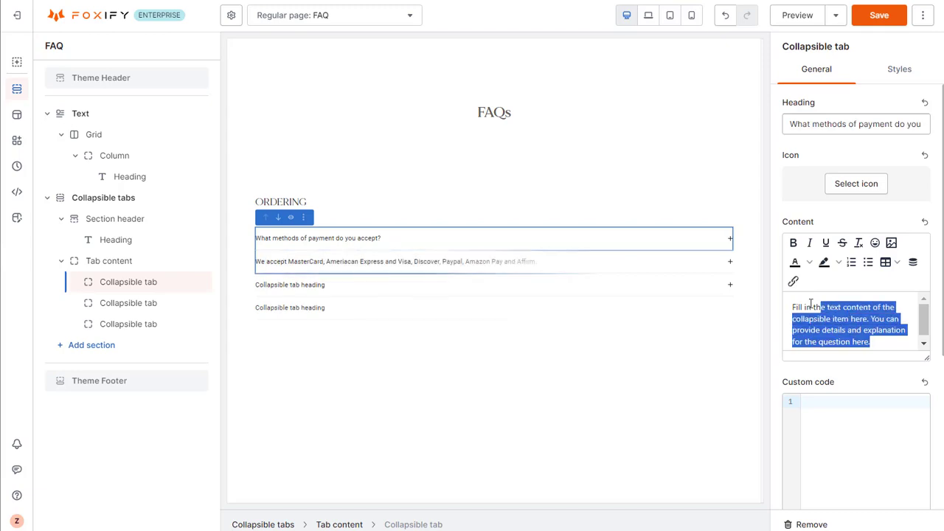
text(We accept MasterCard, Ameriacan Express and Visa, Discover, Paypal, Amazon Pay and Affirm.)
Set the first collapsible tab's header color to #222222 and its header font to Metropolis ExtraLight.
click(890, 69)
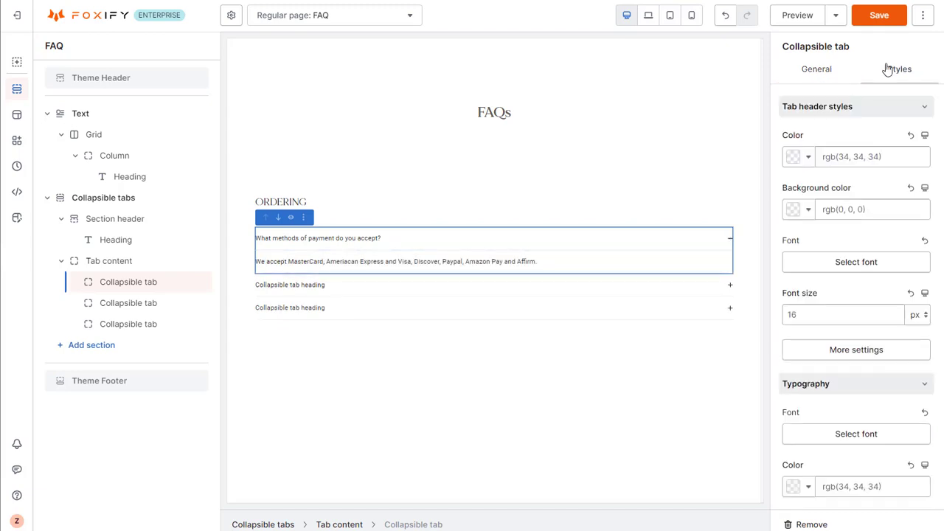
click(803, 157)
click(803, 257)
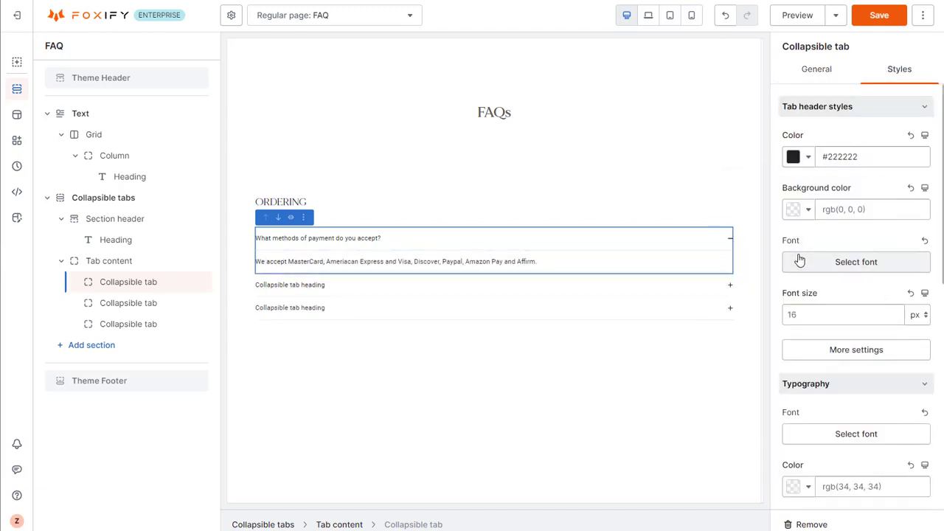
click(839, 262)
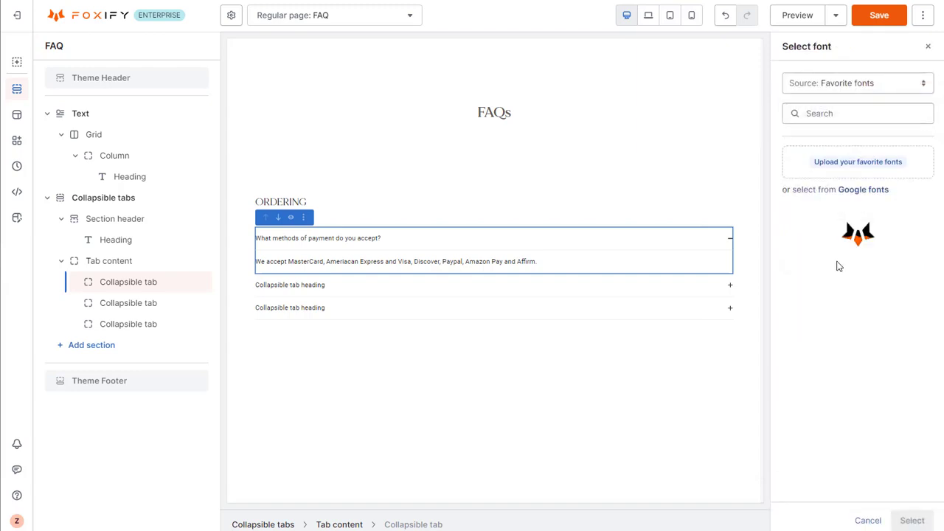
click(827, 303)
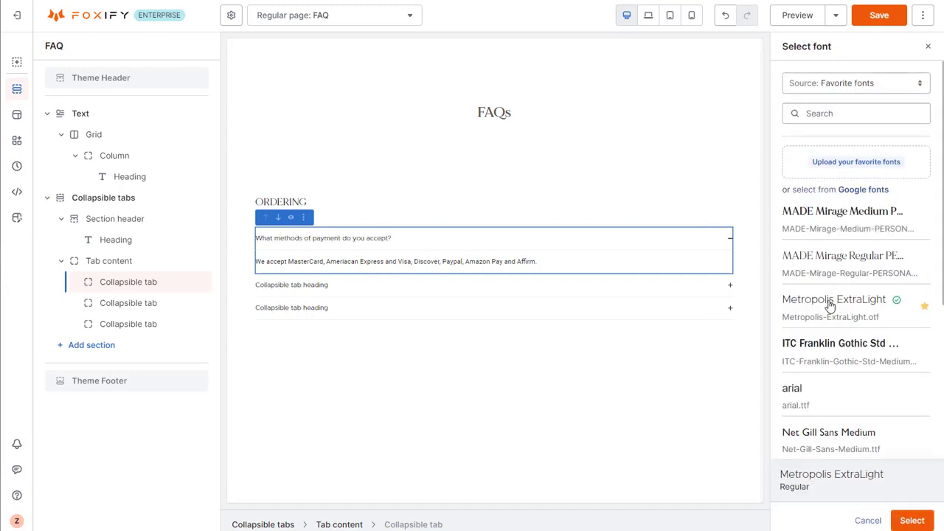
click(912, 520)
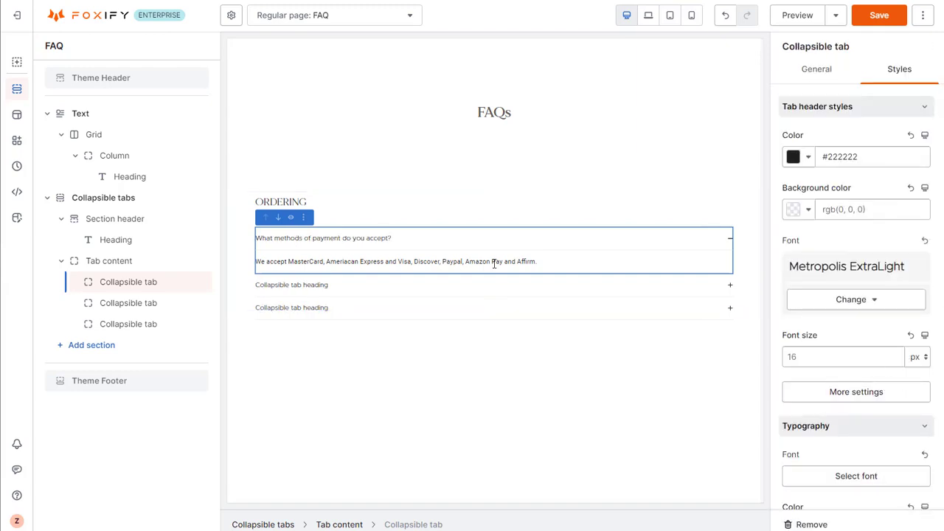
Set the typography font of the first collapsible tab's content to Metropolis ExtraLight.
scroll(870, 185, down, 5)
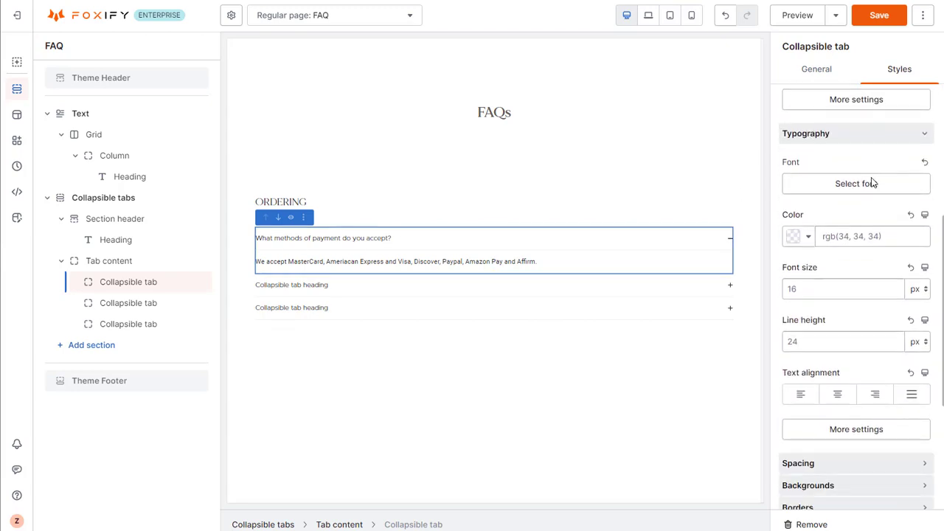
click(872, 182)
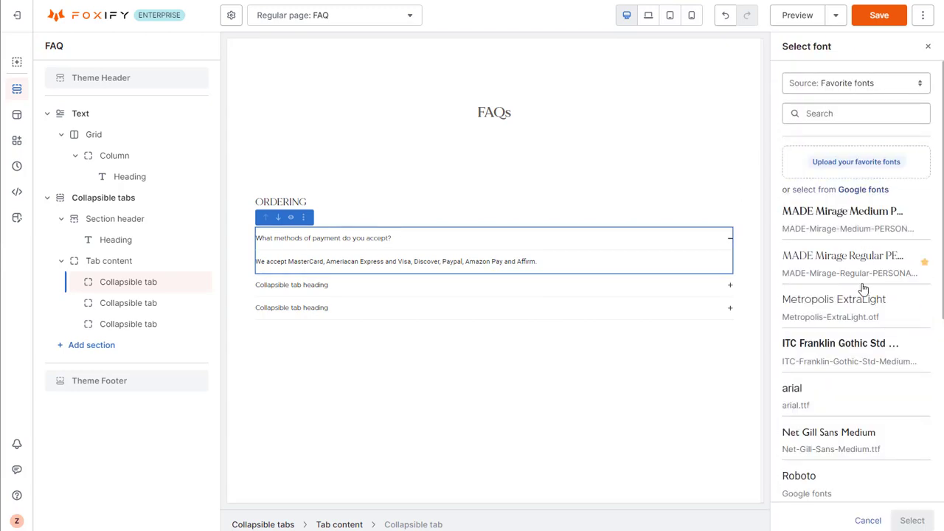
click(860, 299)
click(912, 521)
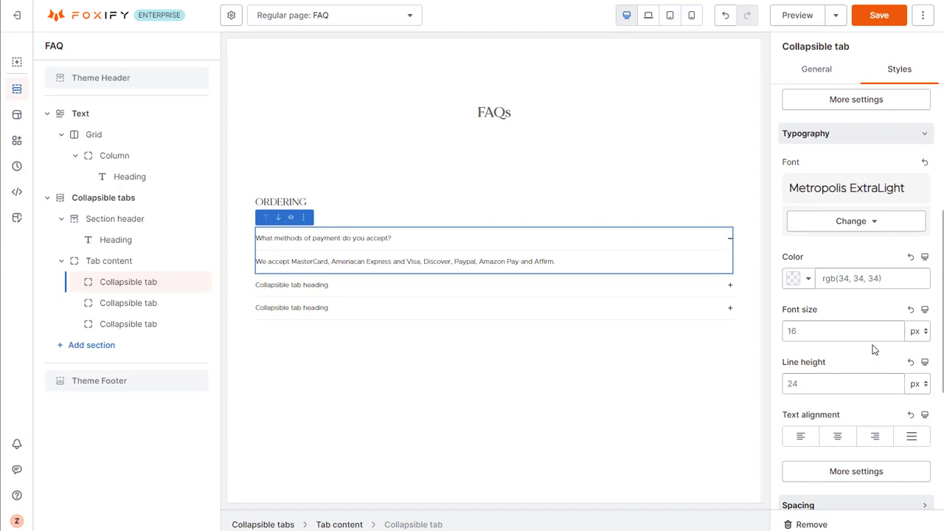
Set the collapsible tab header's background color to #f8f3f0.
scroll(873, 349, up, 4)
click(867, 210)
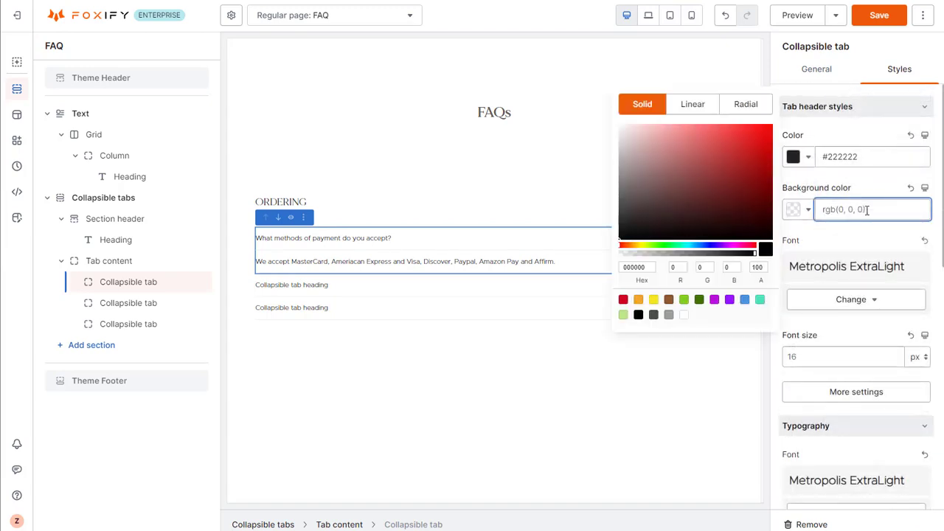
text(#f8f3f0)
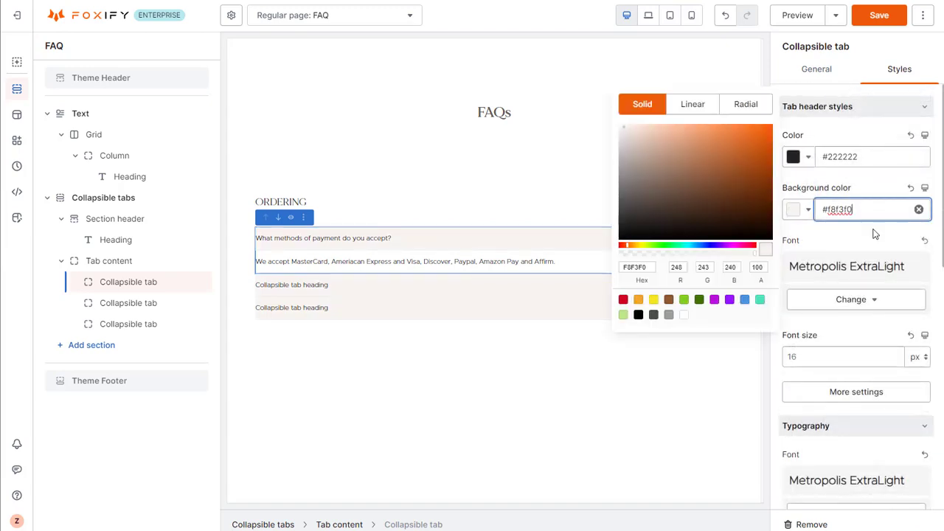
click(875, 234)
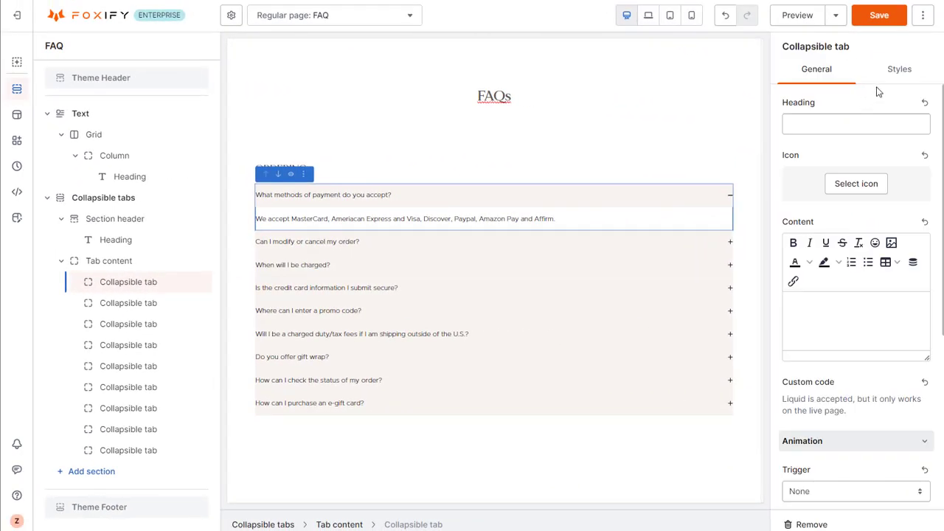
Add 10 px of bottom padding to the collapsible tabs and collapse the first question about payment methods.
click(896, 70)
scroll(902, 191, down, 10)
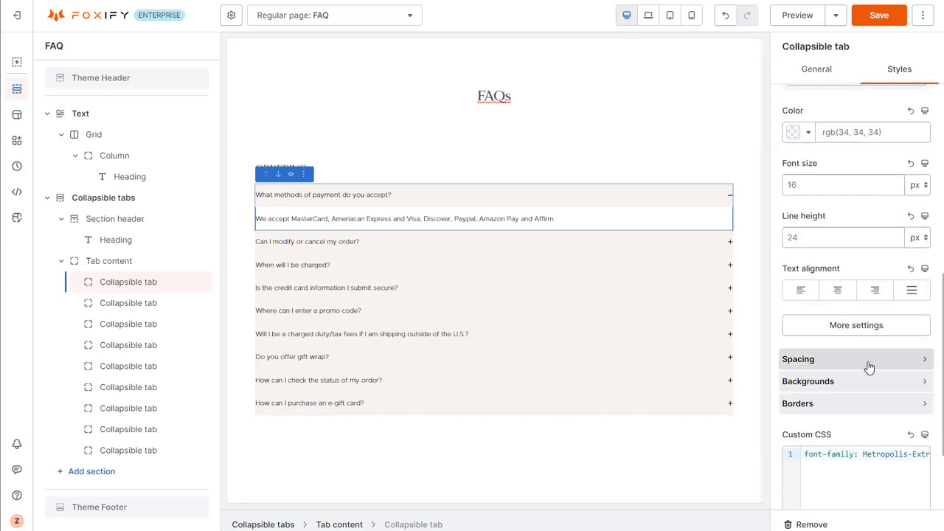
click(870, 361)
scroll(874, 298, down, 1)
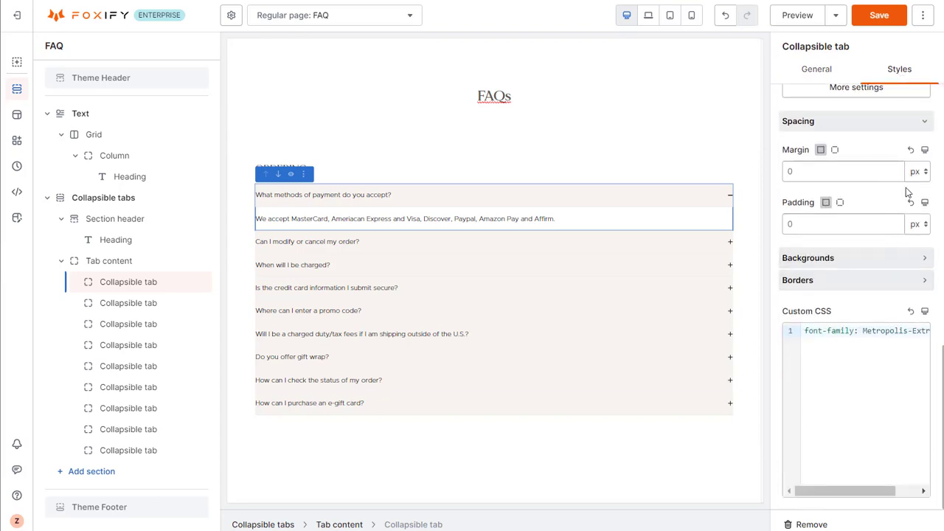
click(840, 202)
click(890, 259)
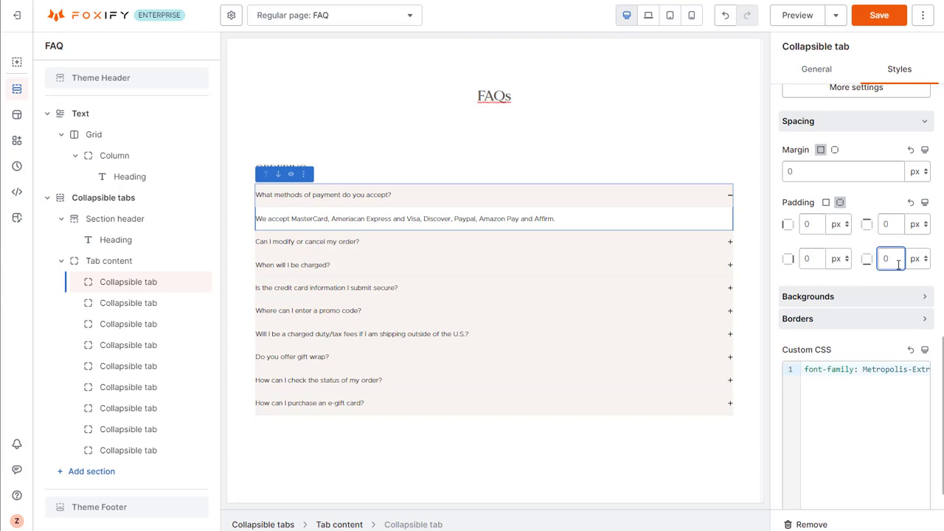
text(10)
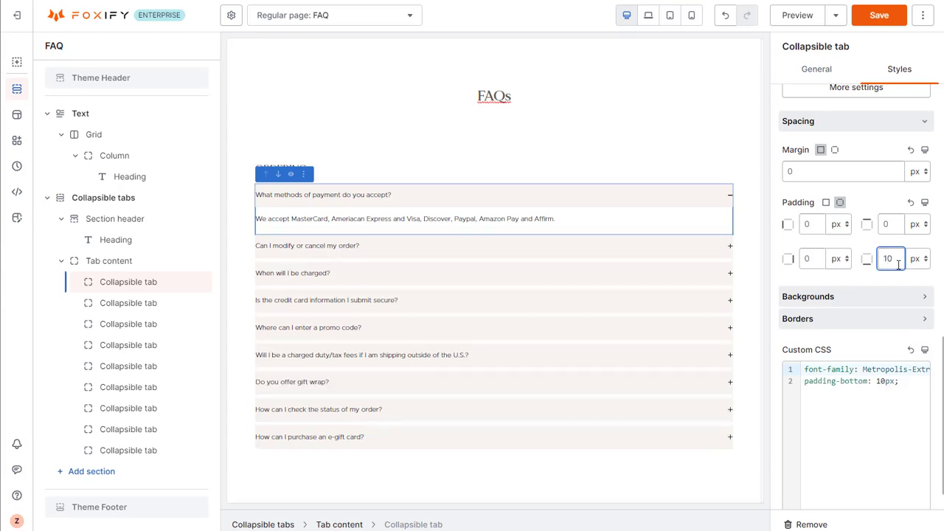
click(539, 195)
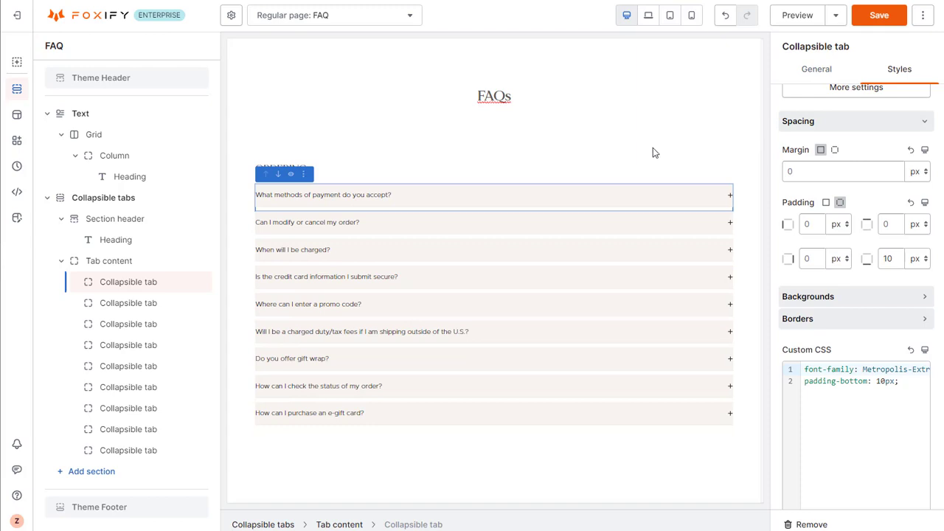
Duplicate the whole ORDERING collapsible tabs section.
click(638, 169)
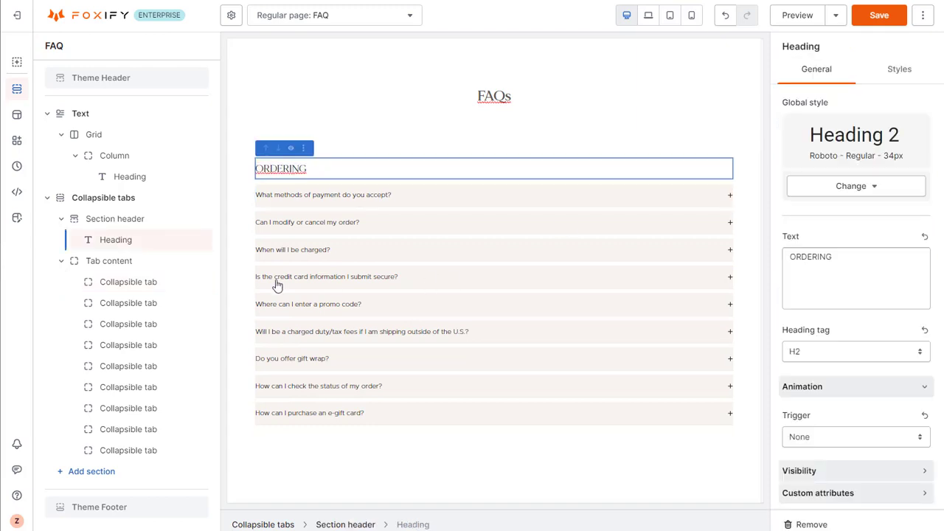
click(148, 203)
click(189, 201)
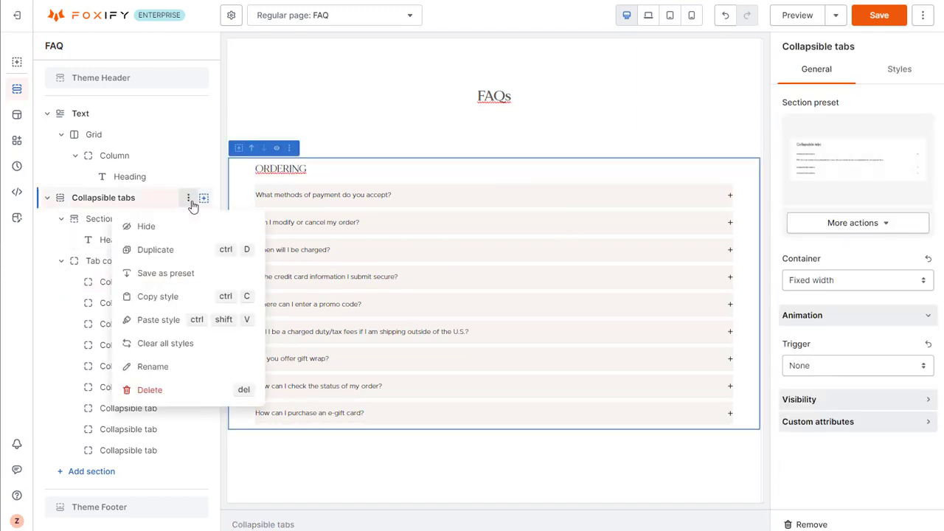
click(179, 249)
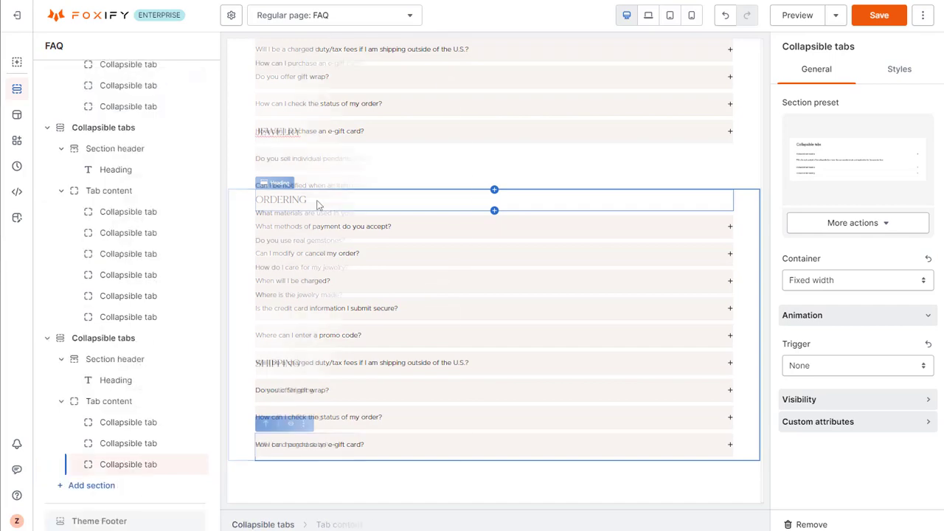
Set the vertical space between sections to 10 px in the theme's layout settings and review the page spacing.
scroll(528, 334, up, 5)
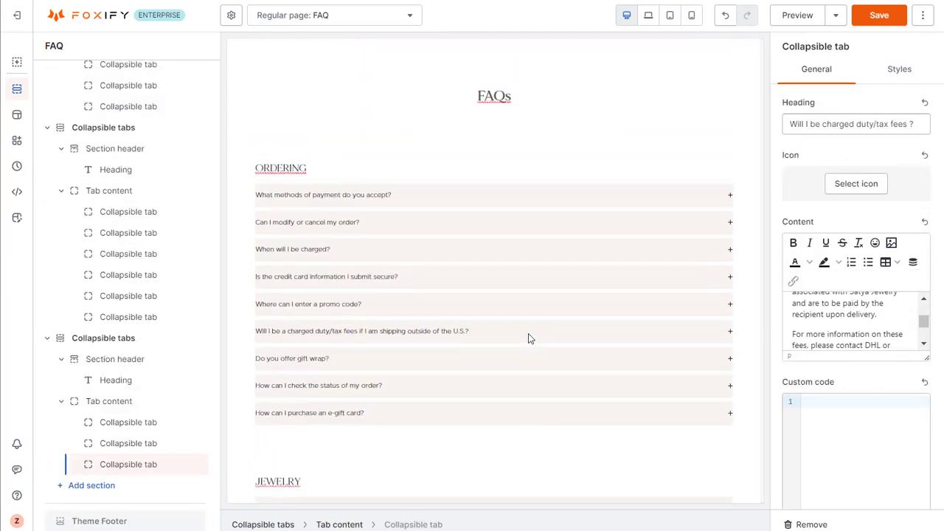
scroll(528, 339, down, 5)
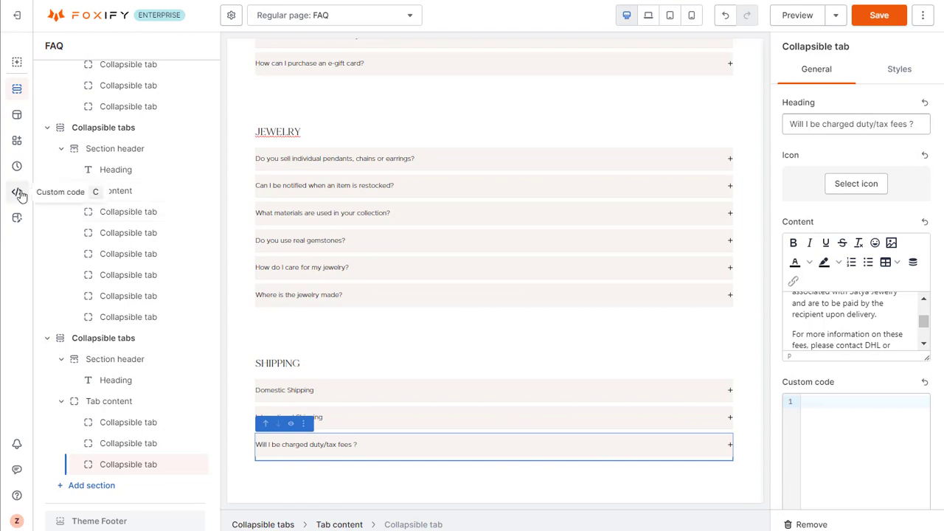
click(17, 218)
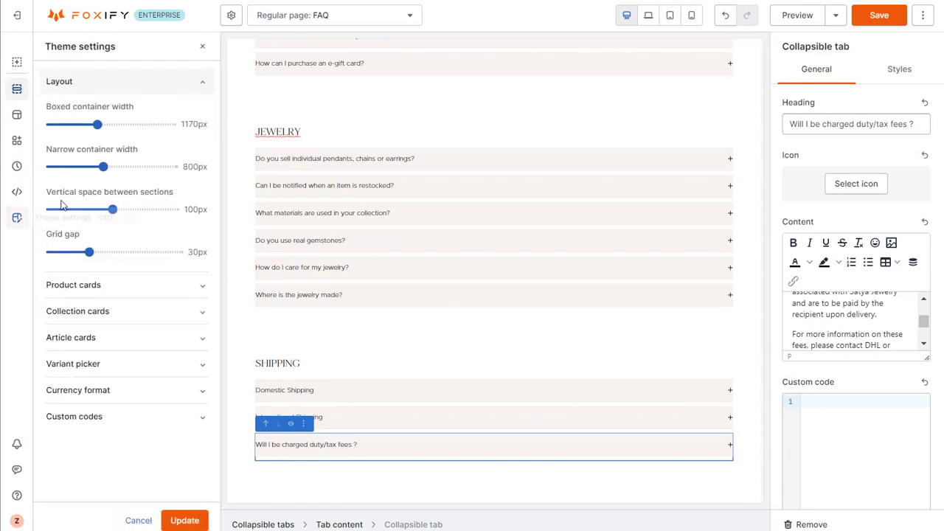
drag(110, 210, 56, 213)
scroll(514, 394, up, 5)
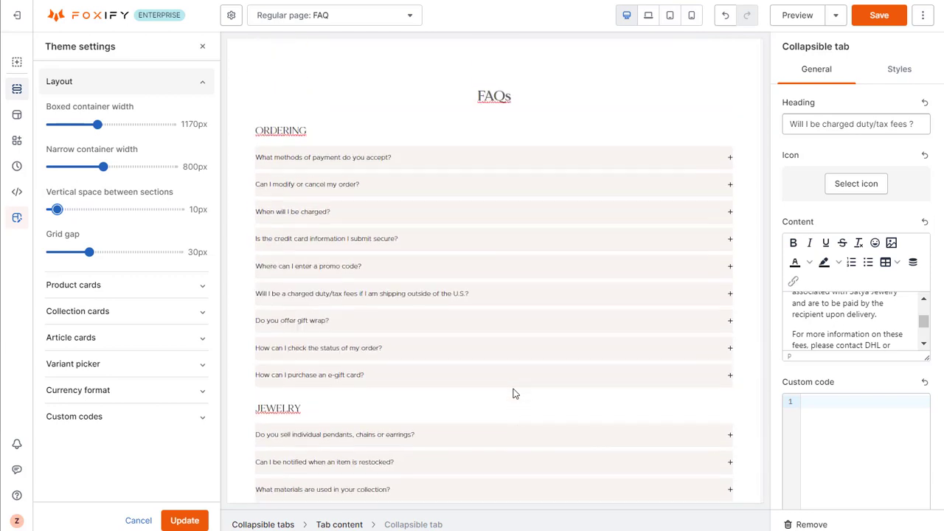
scroll(514, 393, down, 5)
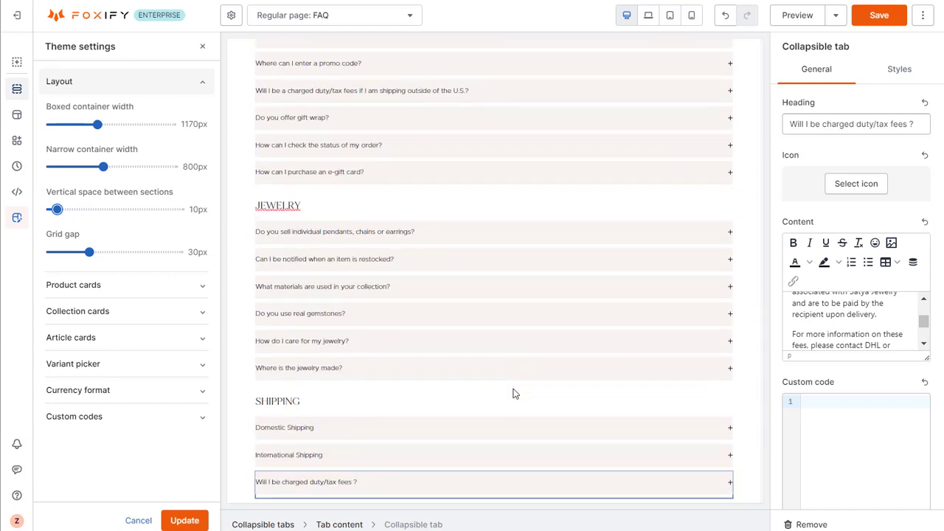
scroll(515, 394, up, 5)
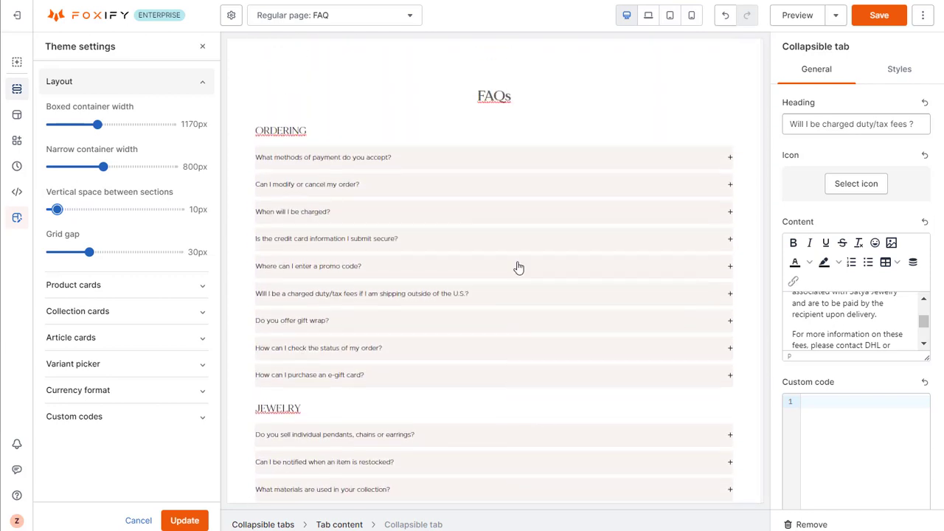
Expand the payment methods question and the Domestic Shipping tab to check how their answers display.
click(537, 164)
click(537, 164)
scroll(534, 167, down, 5)
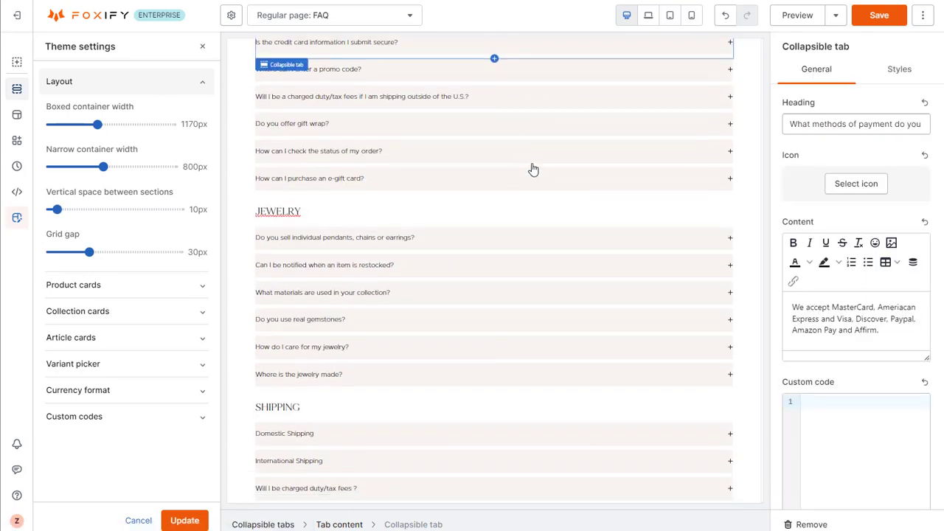
click(520, 430)
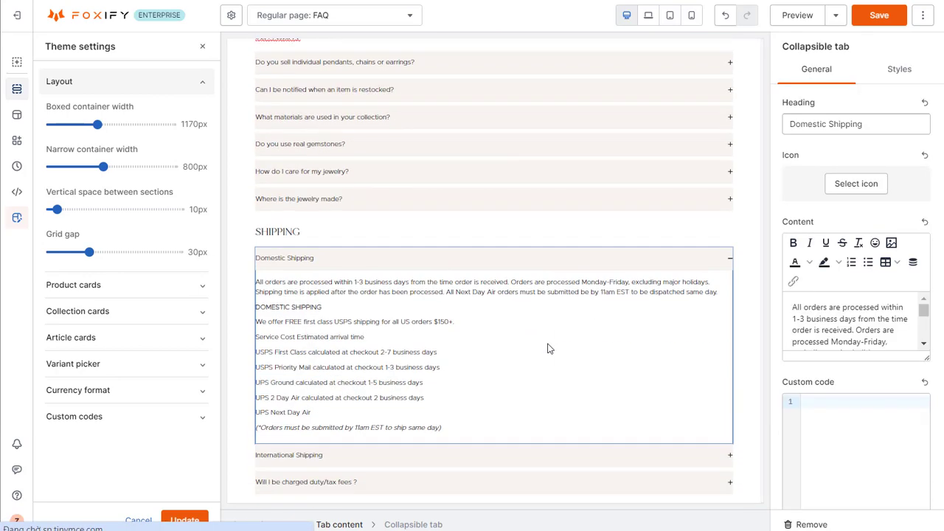
scroll(548, 348, up, 4)
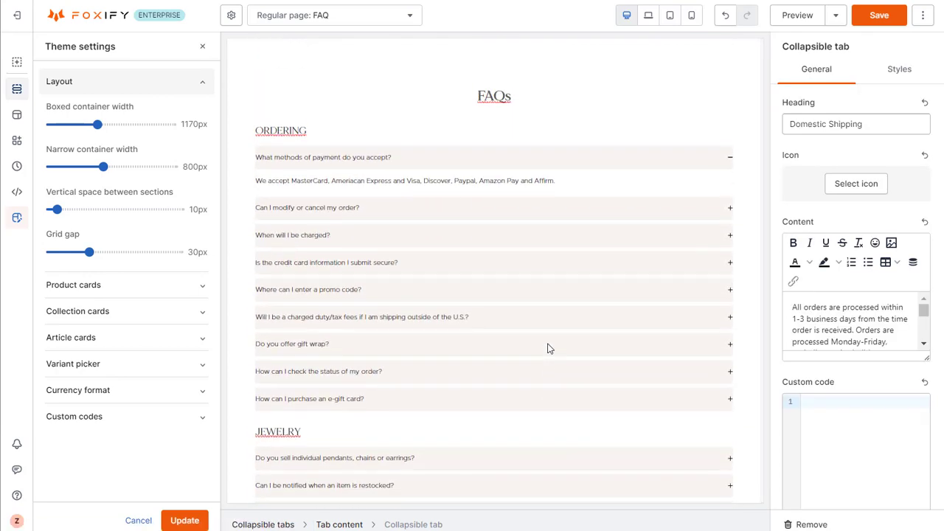